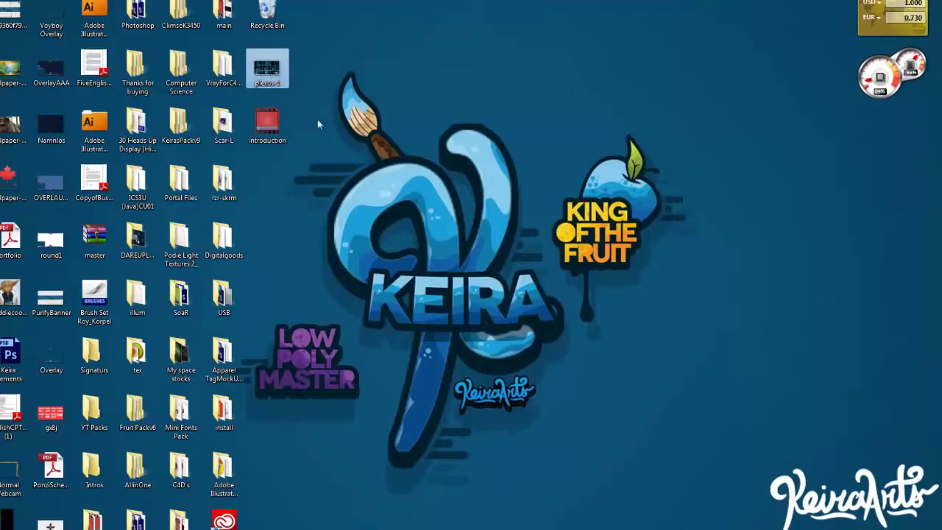
Open the plexus-1 image, examine its network of glowing points and connecting lines up close, and close it
double_click(273, 74)
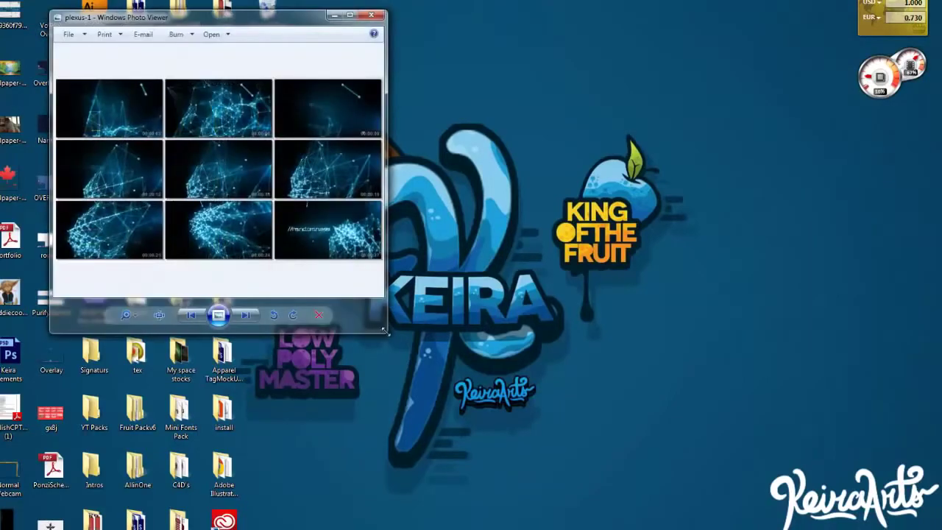
left_click_drag(385, 331, 835, 528)
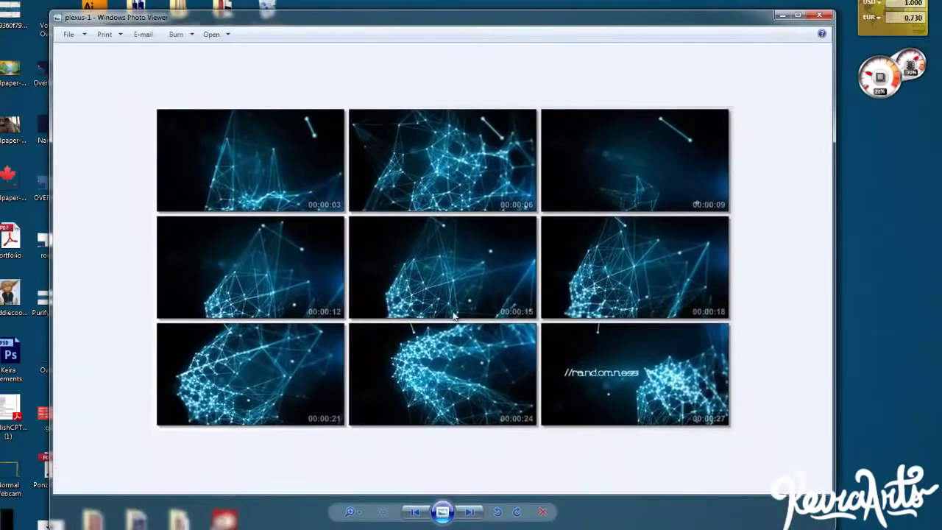
scroll(454, 315, "up", 2)
scroll(359, 240, "up", 2)
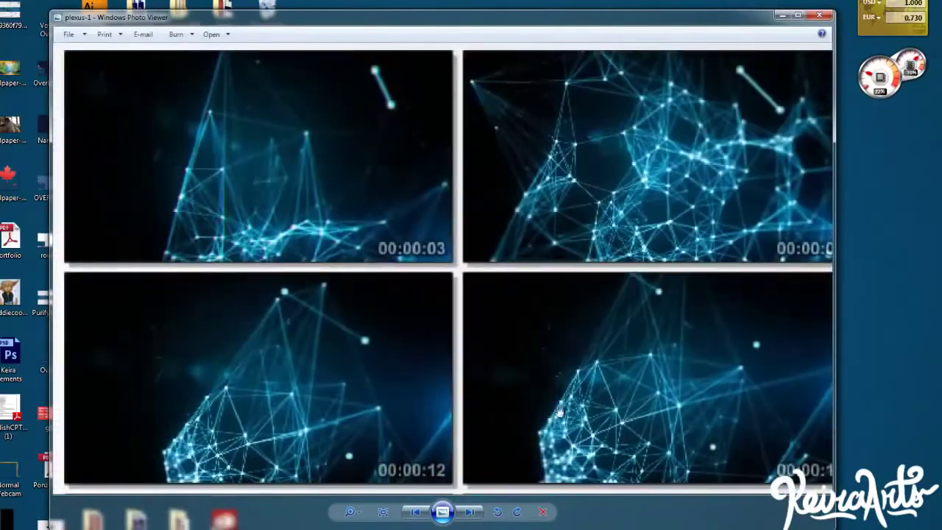
left_click_drag(687, 291, 420, 317)
left_click_drag(645, 287, 431, 309)
left_click_drag(469, 341, 400, 152)
left_click_drag(365, 325, 525, 304)
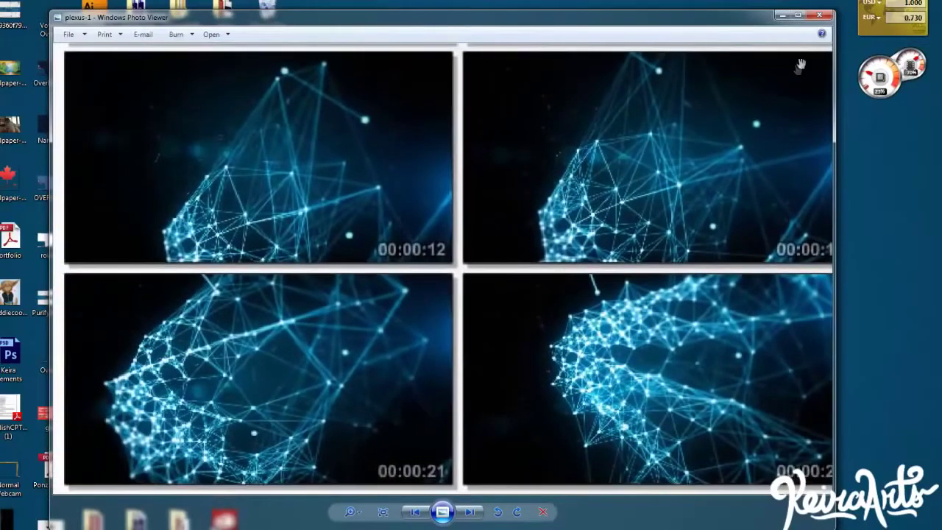
left_click(822, 17)
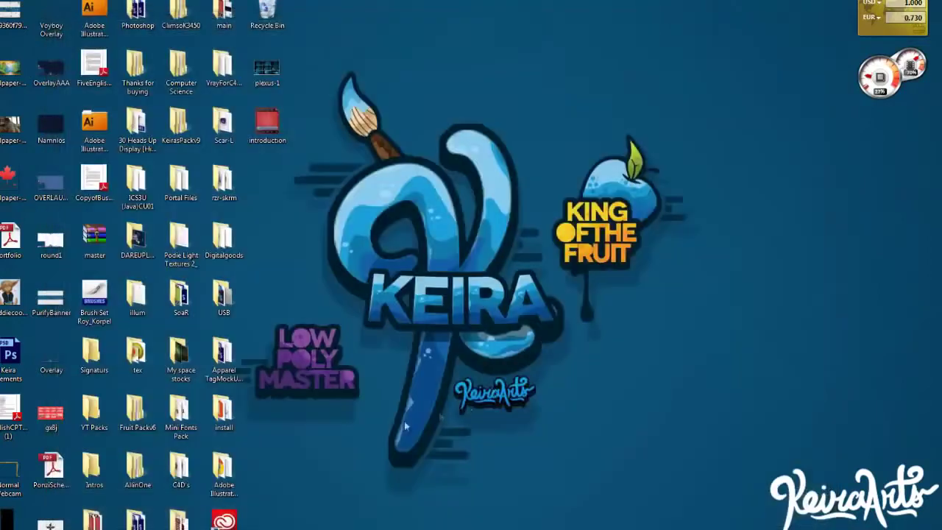
Switch to Cinema 4D and check the installed plugins for Ray Connector
mouse_move(178, 527)
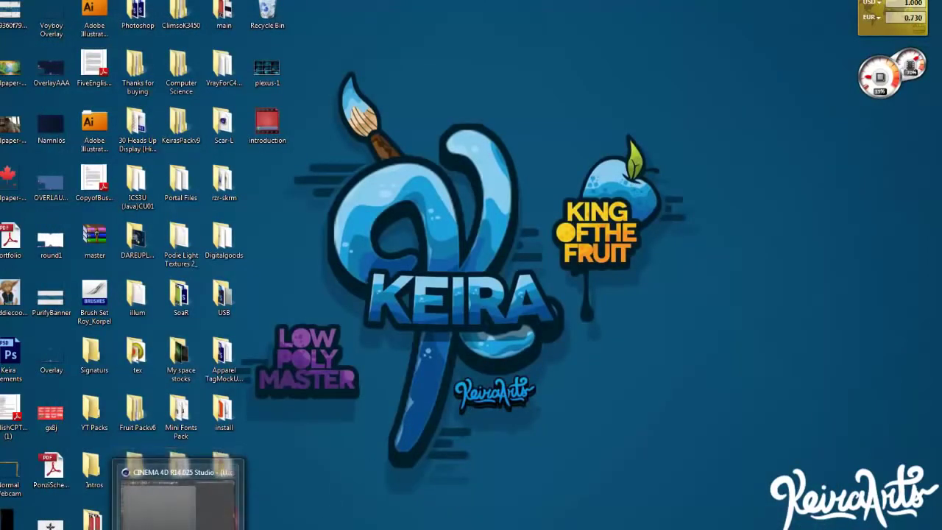
left_click(178, 497)
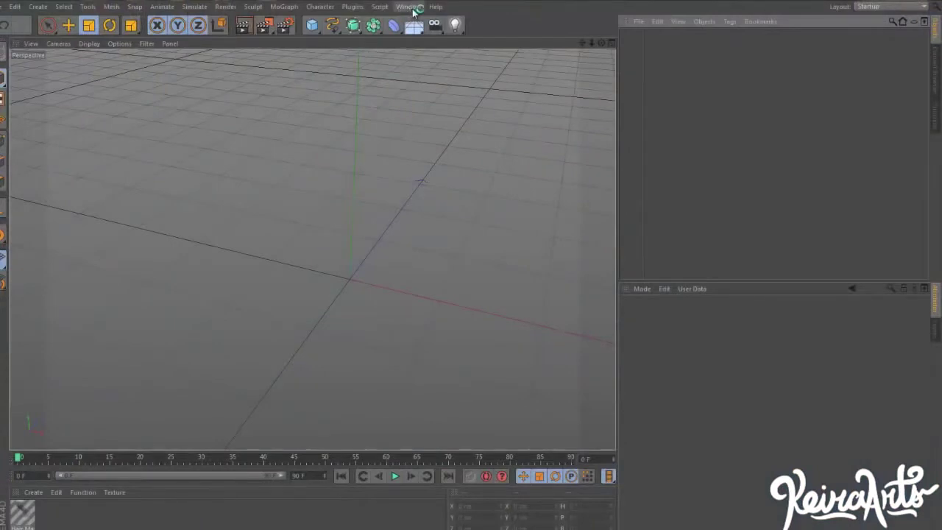
left_click(410, 7)
left_click(354, 7)
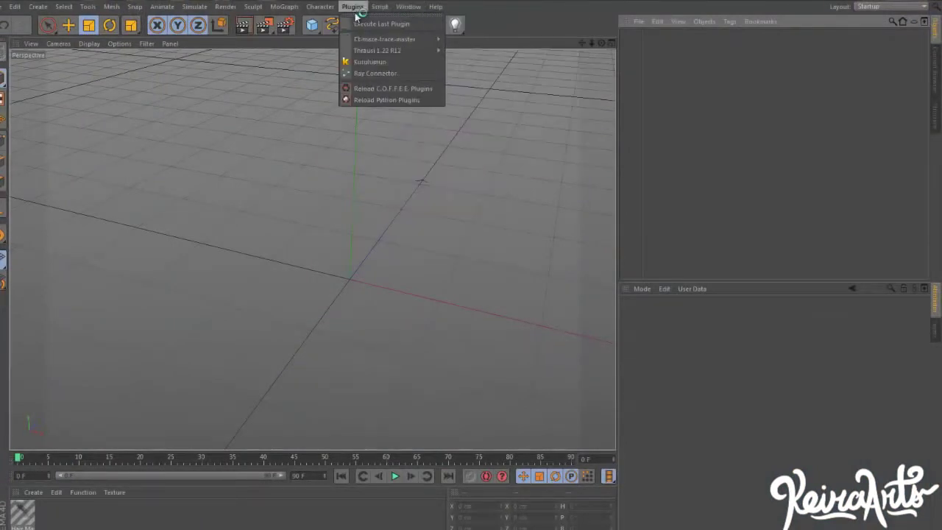
left_click(387, 72)
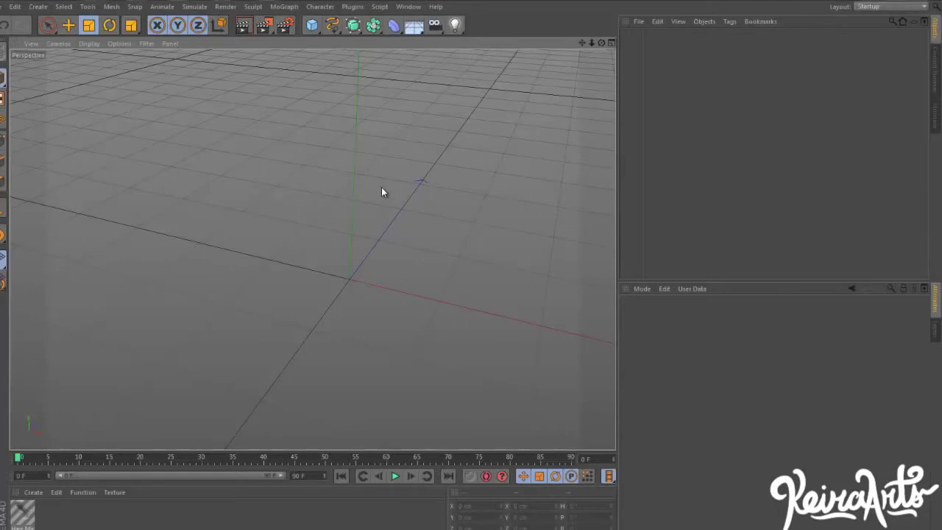
Add a MoGraph Matrix object to the empty scene
left_click(283, 7)
left_click(310, 104)
left_click_drag(349, 265, 467, 178, "alt")
left_click_drag(601, 43, 466, 279)
left_click_drag(583, 44, 478, 276)
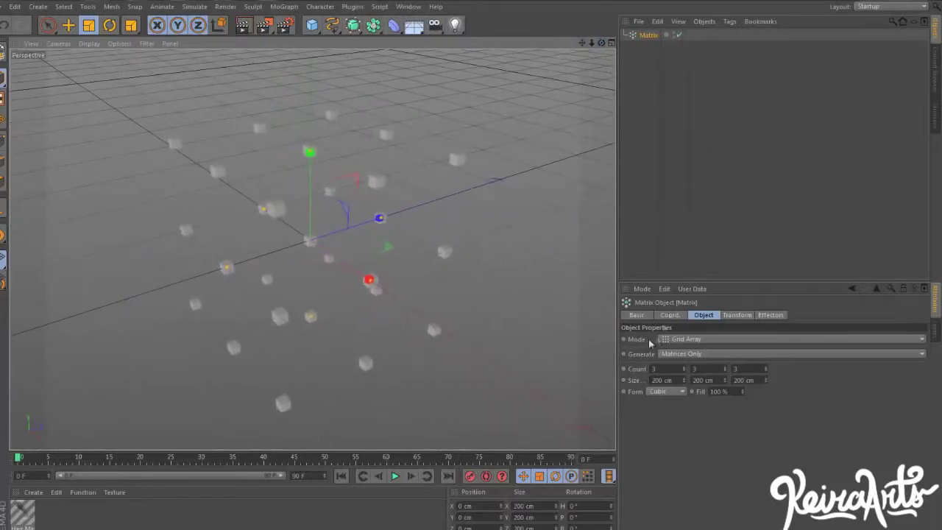
Set the Matrix to generate Thinking Particles, with its particle priority set to After Effectors
left_click(698, 355)
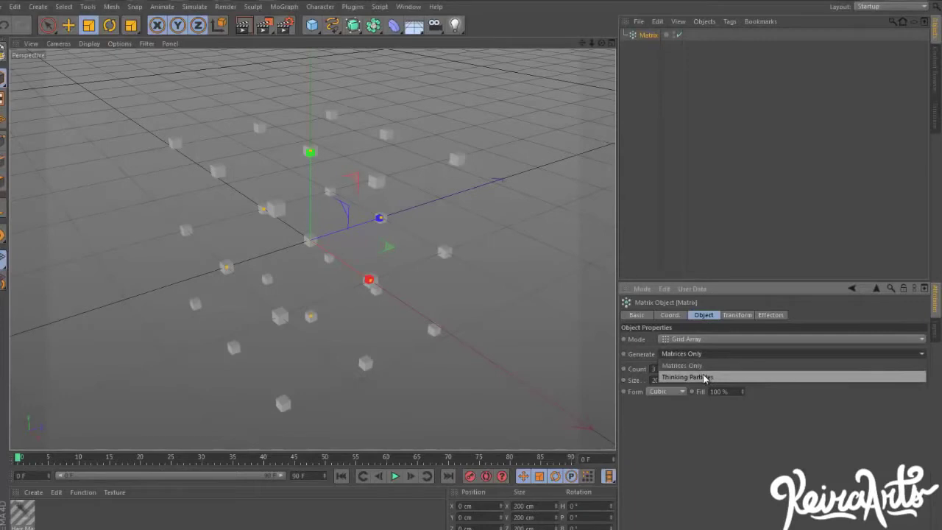
left_click(704, 378)
scroll(370, 222, "down", 3)
scroll(367, 222, "up", 2)
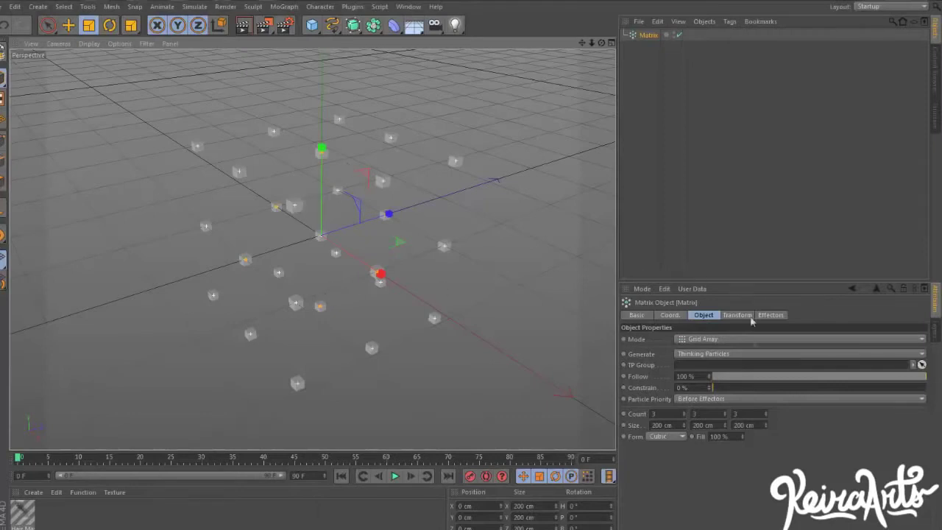
left_click(707, 400)
left_click(720, 423)
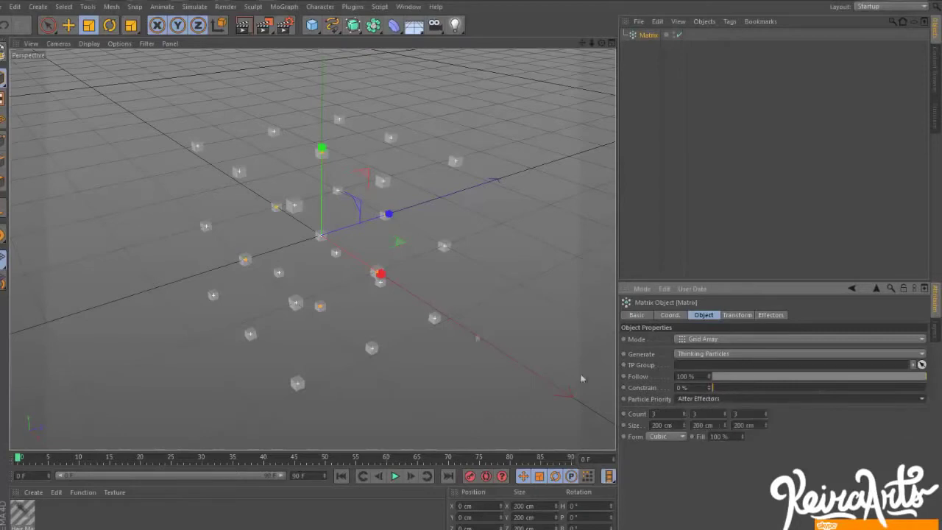
Apply a Random effector to the Matrix object
scroll(294, 257, "down", 3)
scroll(295, 256, "up", 3)
left_click_drag(601, 44, 464, 275)
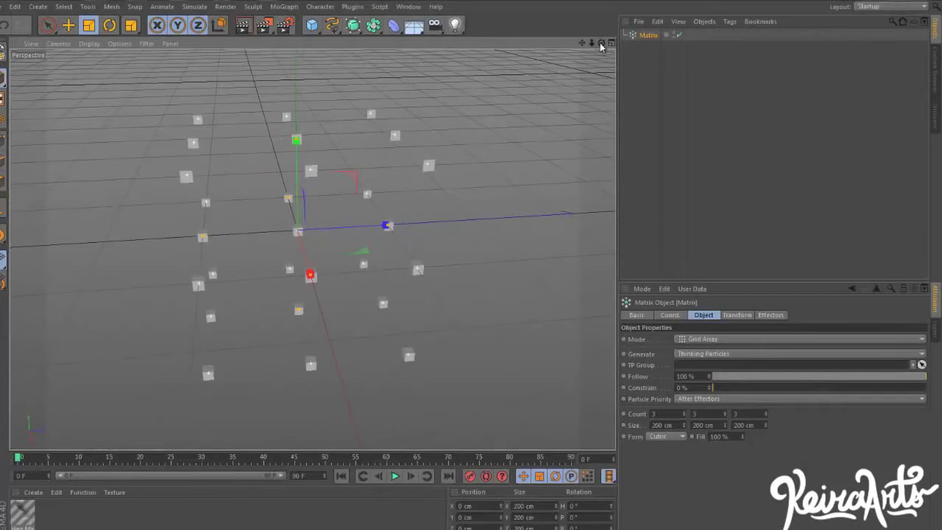
left_click(291, 8)
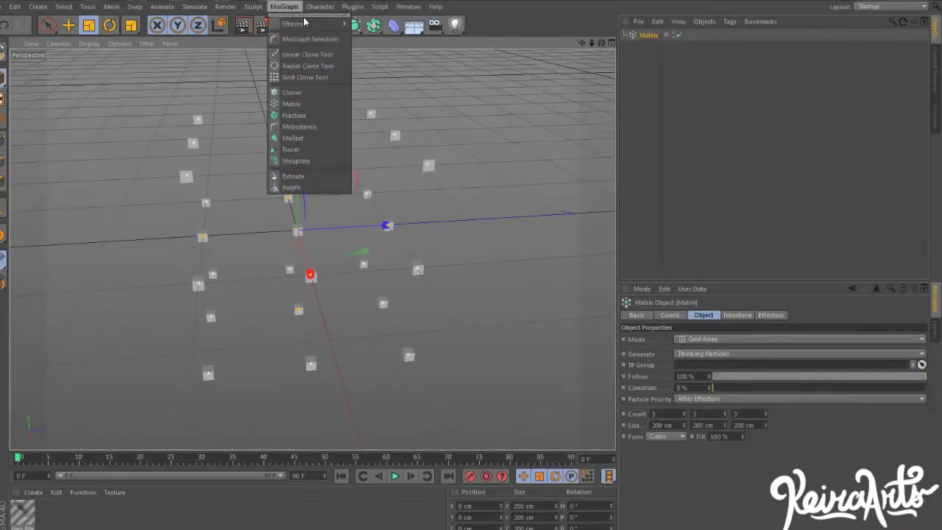
mouse_move(307, 28)
left_click(376, 111)
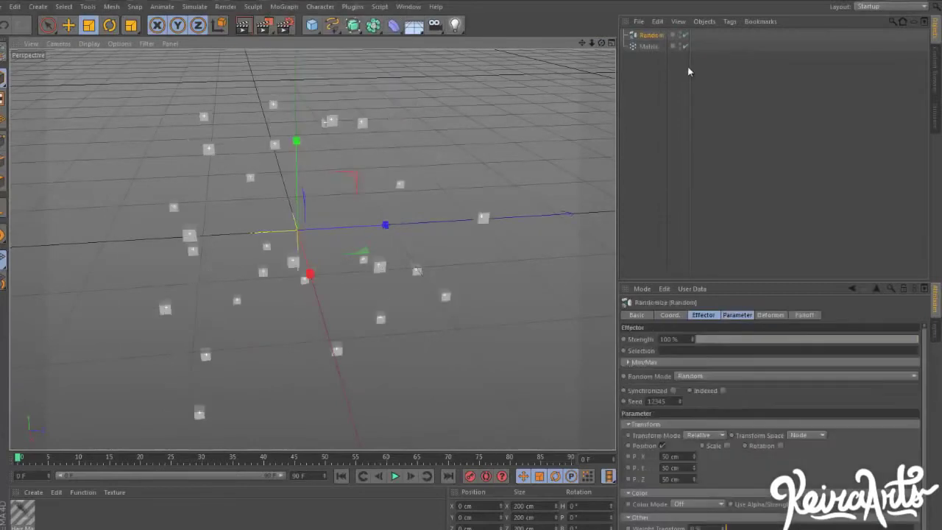
Change the Random effector's random mode to Turbulence
middle_click_drag(319, 194, 345, 187, "alt")
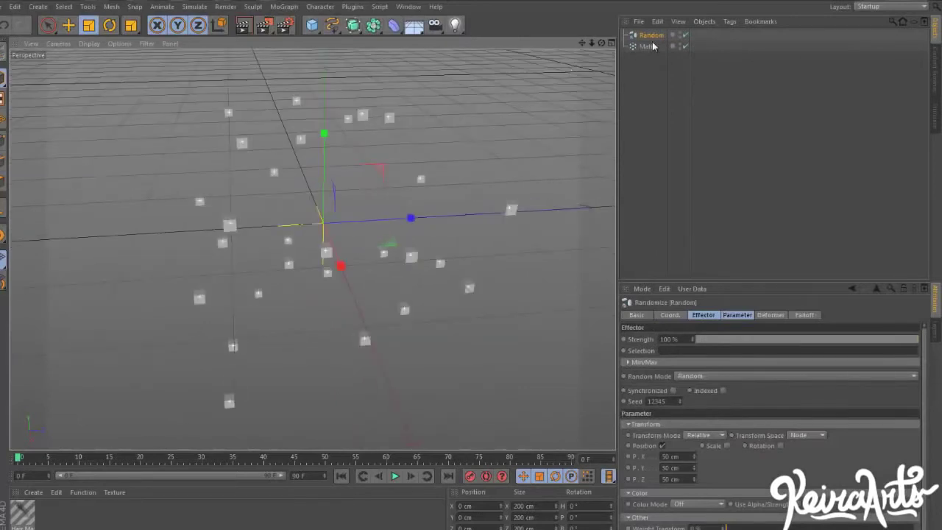
left_click(747, 315)
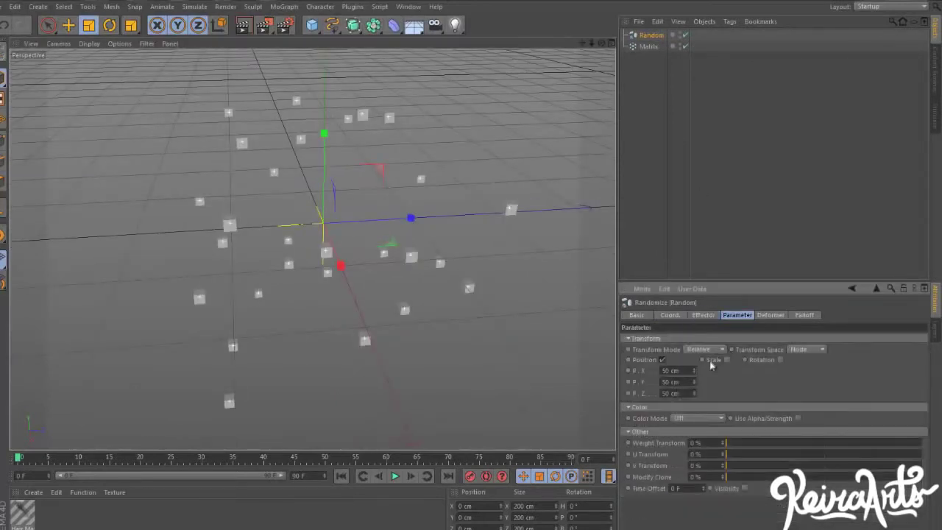
left_click(771, 317)
left_click(731, 318)
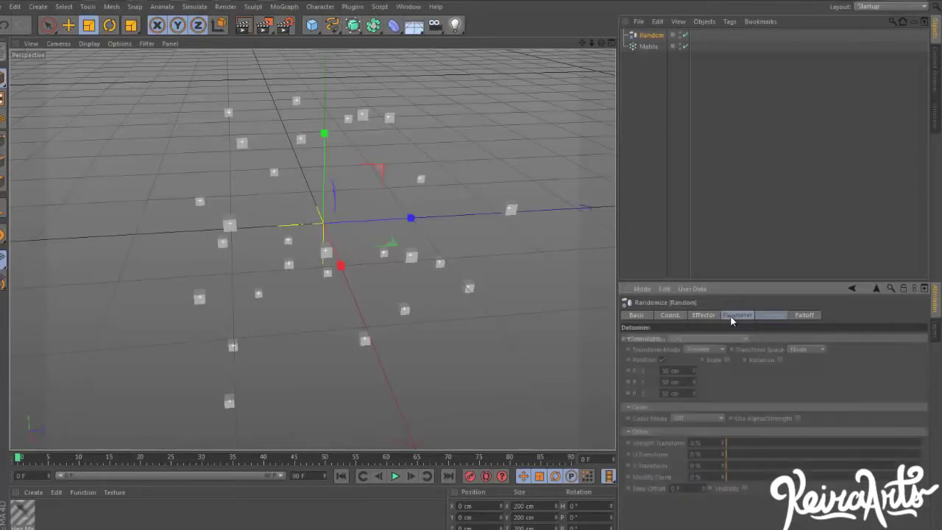
left_click(705, 317)
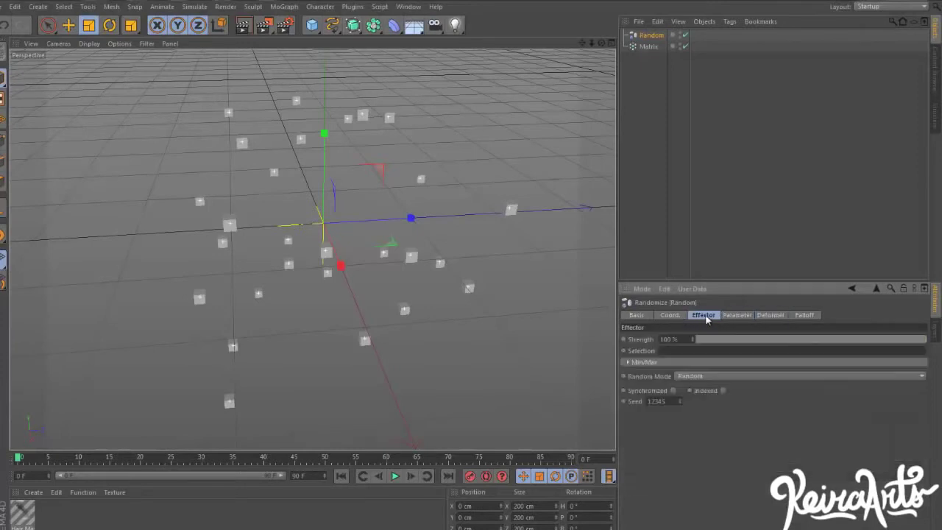
left_click(711, 376)
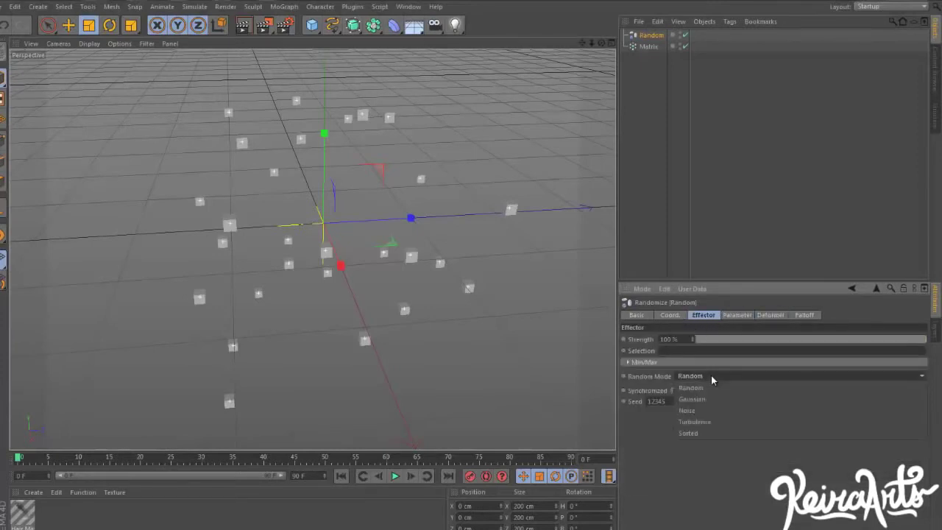
left_click(709, 422)
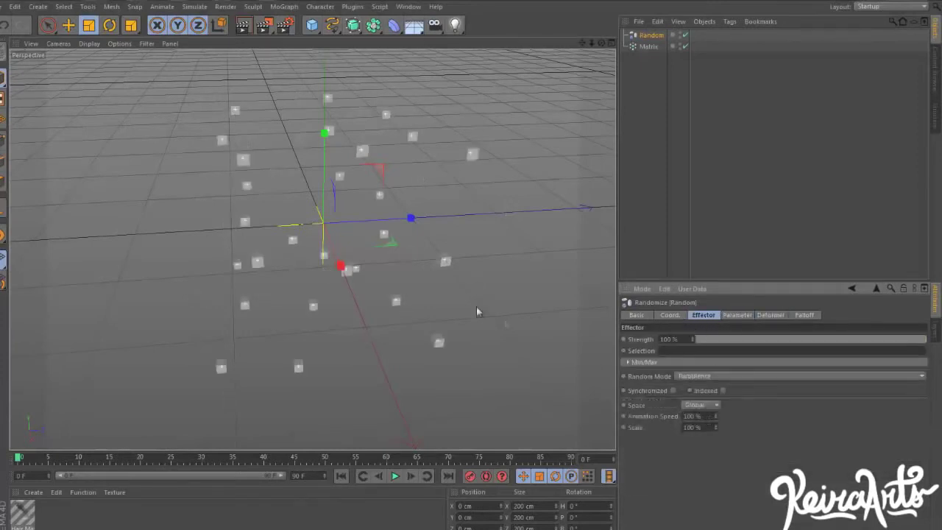
Play the animation and set the Random effector's animation speed to 18 %
left_click(395, 477)
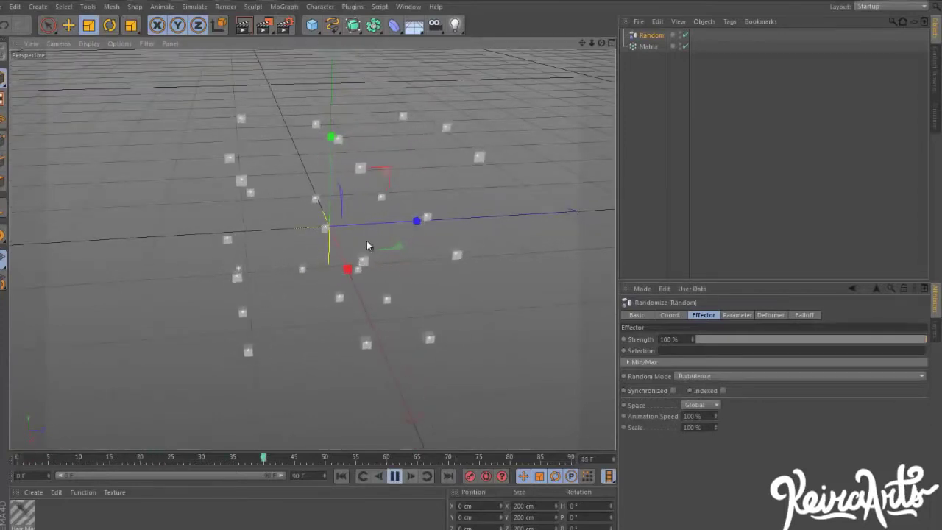
left_click_drag(715, 414, 717, 416)
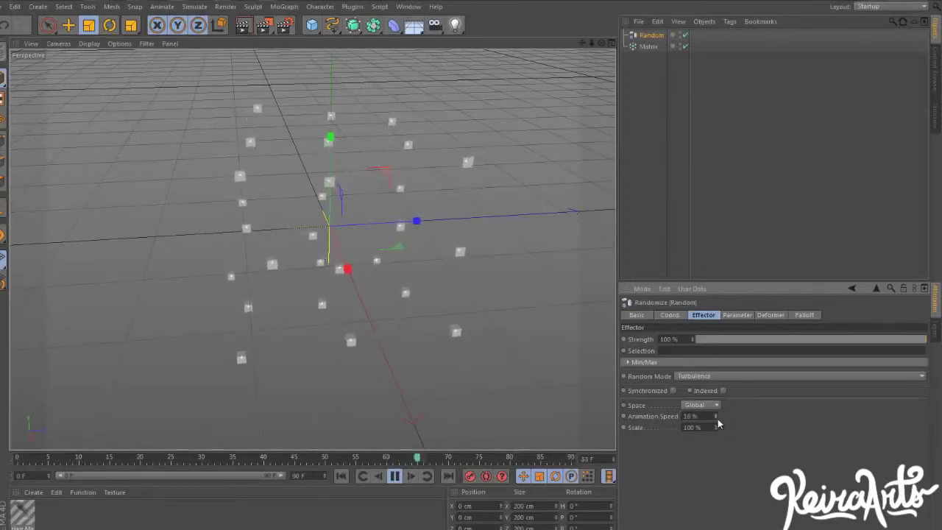
left_click(739, 315)
Set the third size value of the Matrix grid to 318 cm
left_click(648, 46)
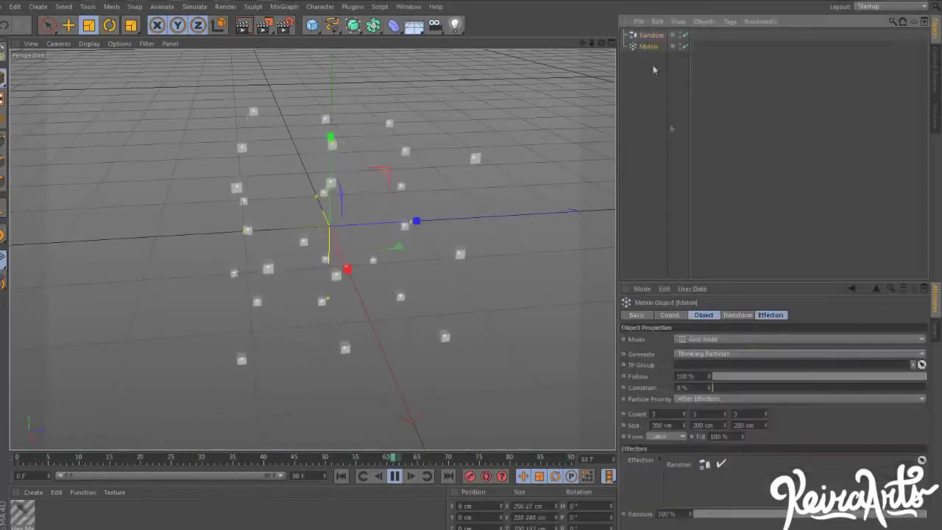
left_click_drag(765, 427, 765, 424)
middle_click_drag(363, 242, 307, 212, "alt")
Add a Ray Connector plugin object to the scene
left_click_drag(583, 43, 412, 284)
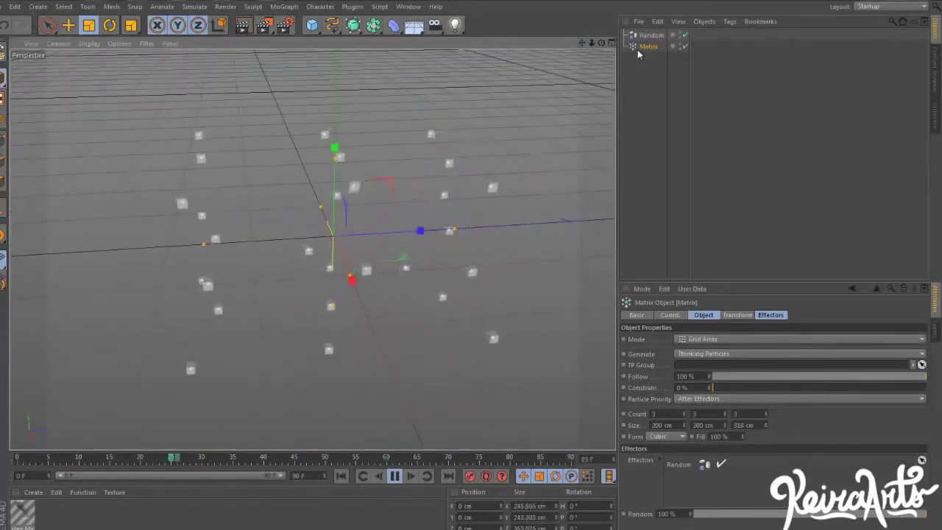
left_click(357, 7)
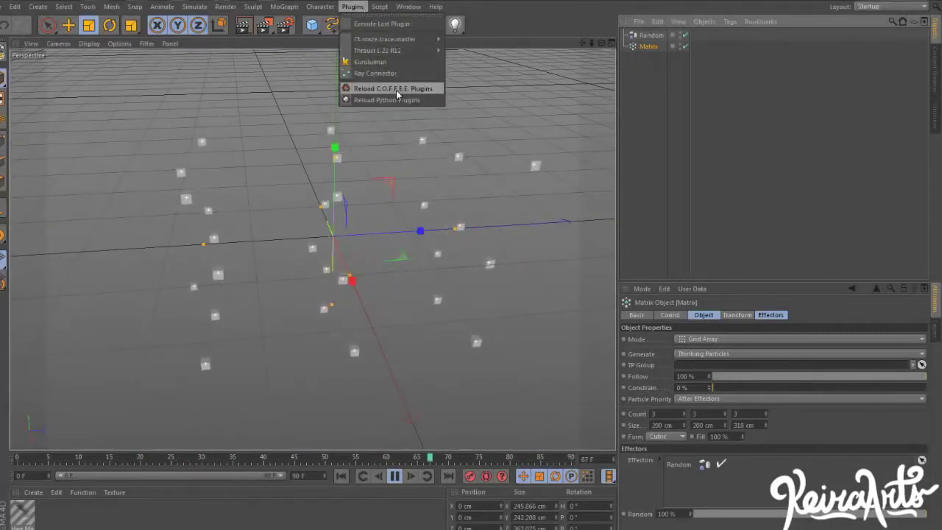
left_click(401, 74)
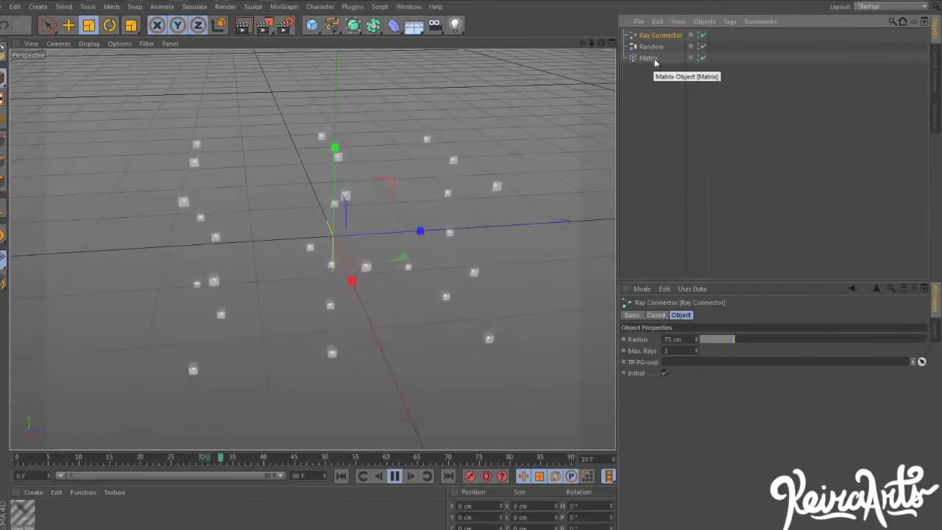
Try to assign the Matrix object as the Ray Connector's TP-PGroup
left_click_drag(649, 57, 690, 323)
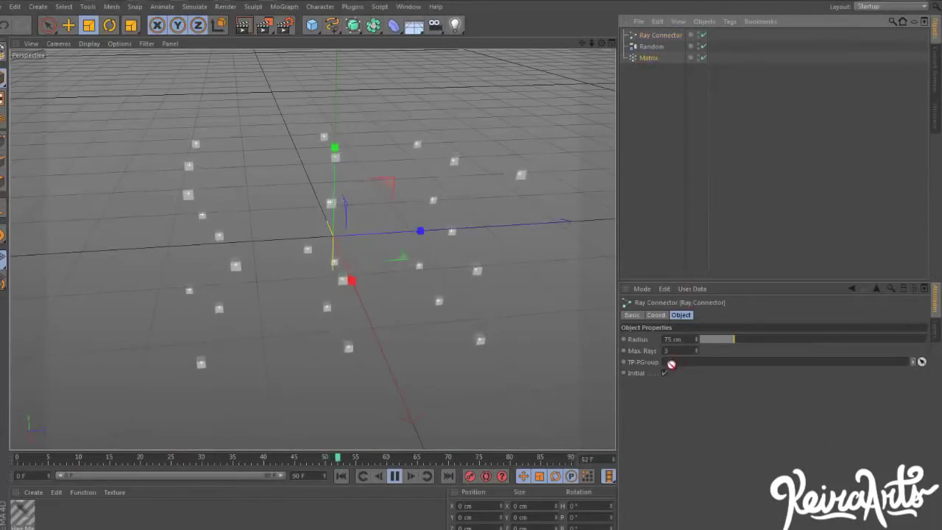
left_click_drag(654, 114, 650, 58)
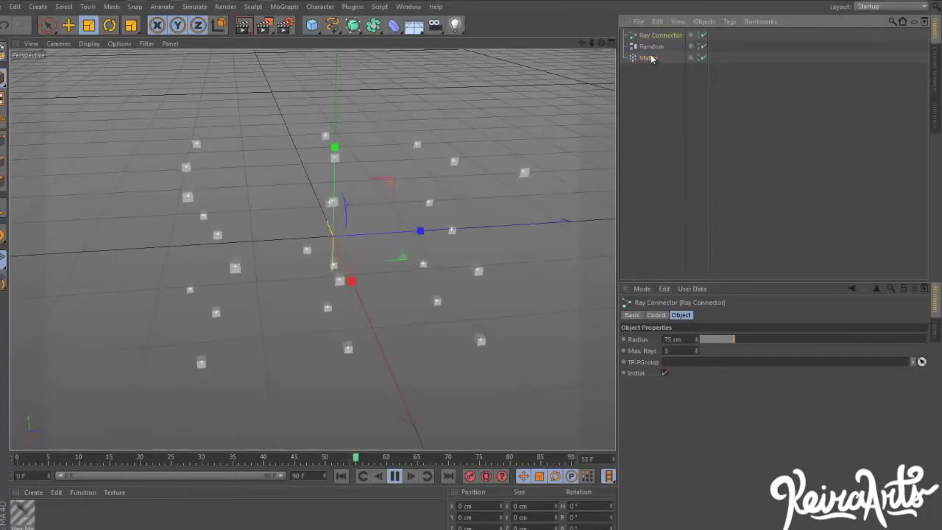
left_click(651, 59)
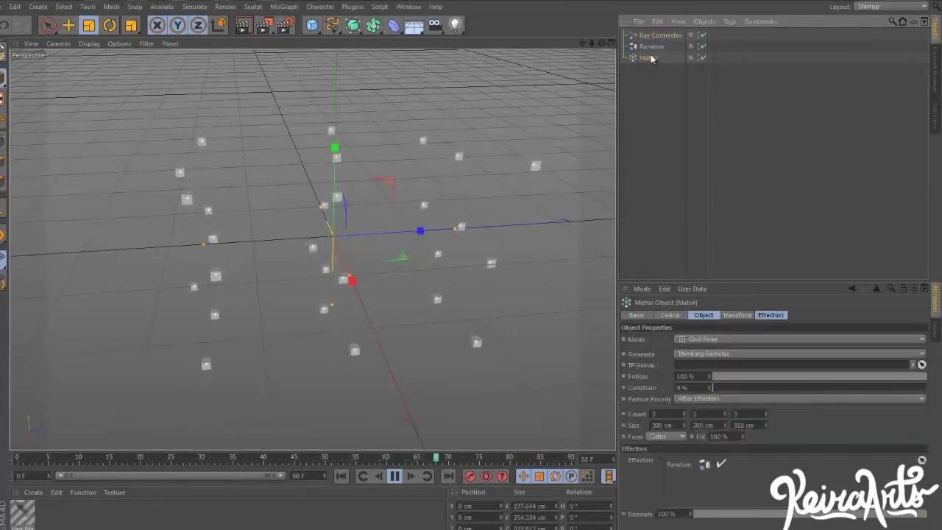
left_click(672, 108)
Open the Thinking Particles settings and place the window clear of the particles in the viewport
left_click(162, 6)
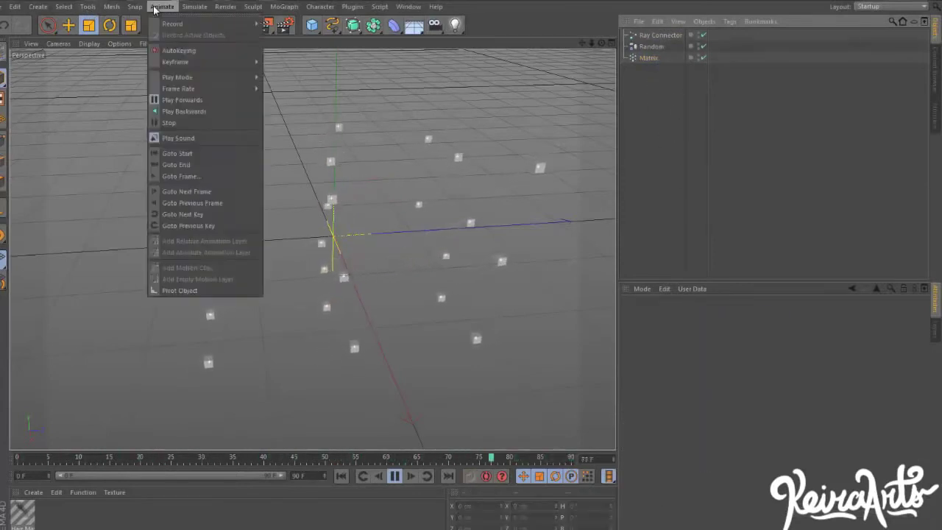
mouse_move(243, 65)
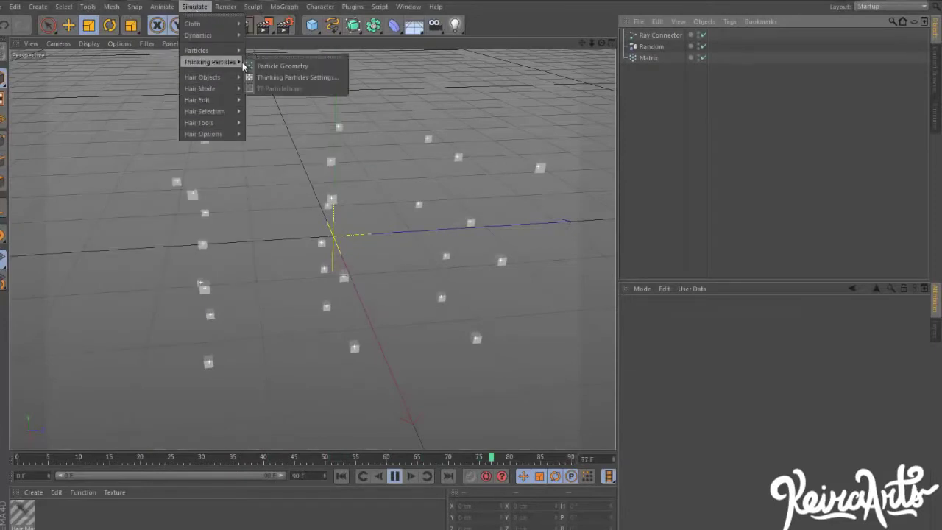
left_click(310, 81)
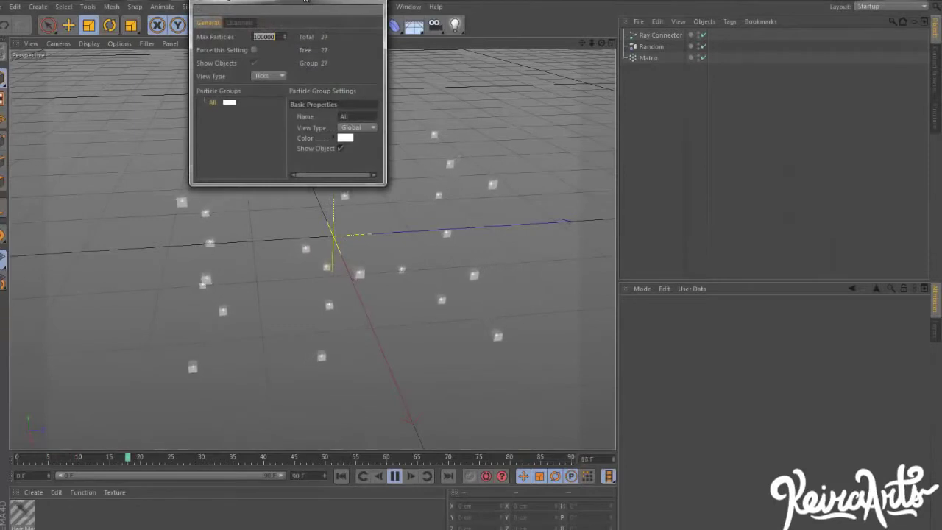
left_click_drag(274, 119, 122, 245)
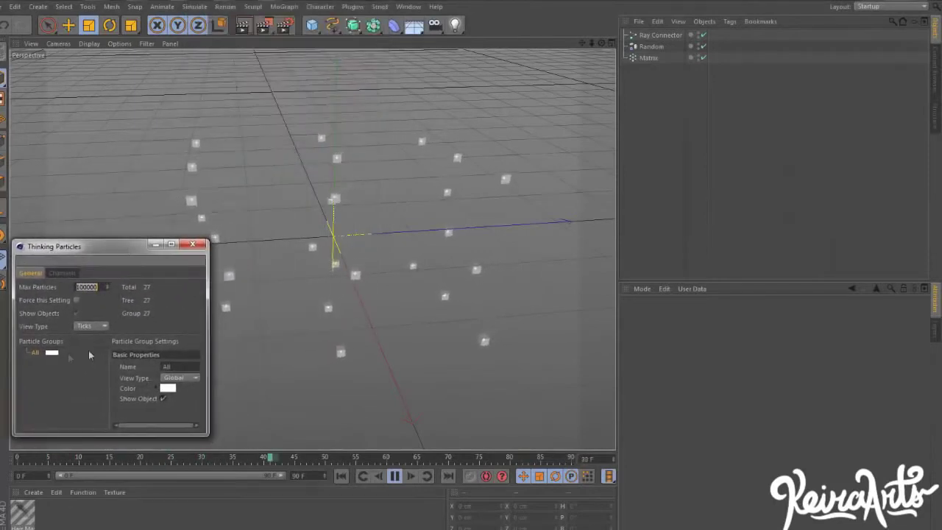
Assign the All particle group to the Ray Connector's TP-PGroup
left_click_drag(35, 354, 402, 269)
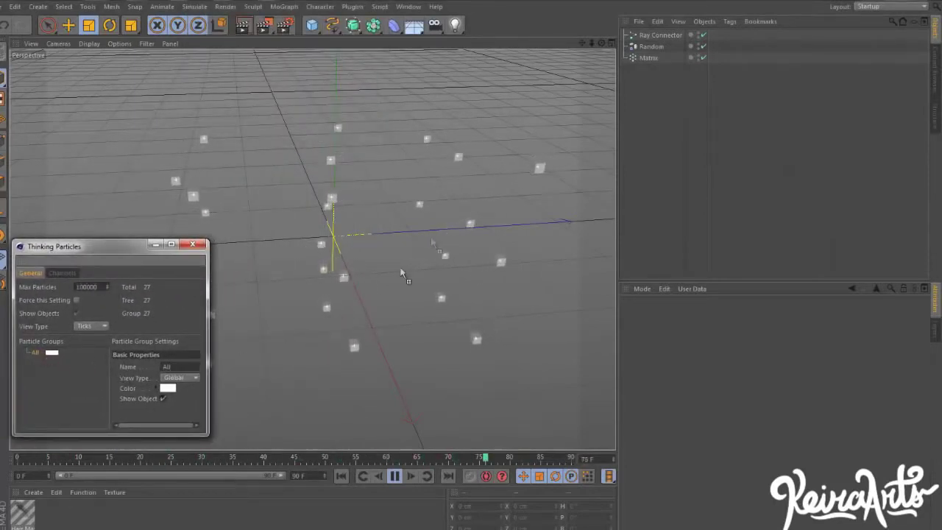
left_click(642, 36)
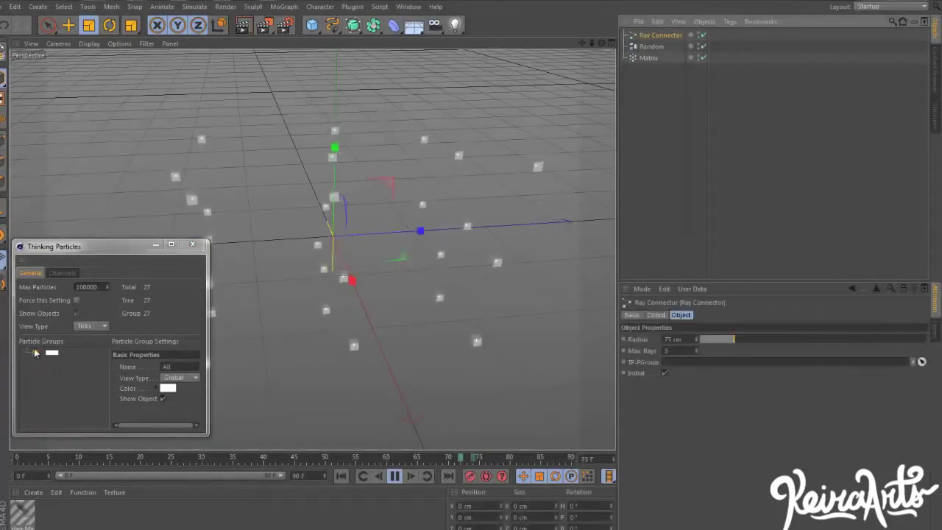
left_click_drag(35, 354, 81, 368)
left_click_drag(660, 359, 668, 360)
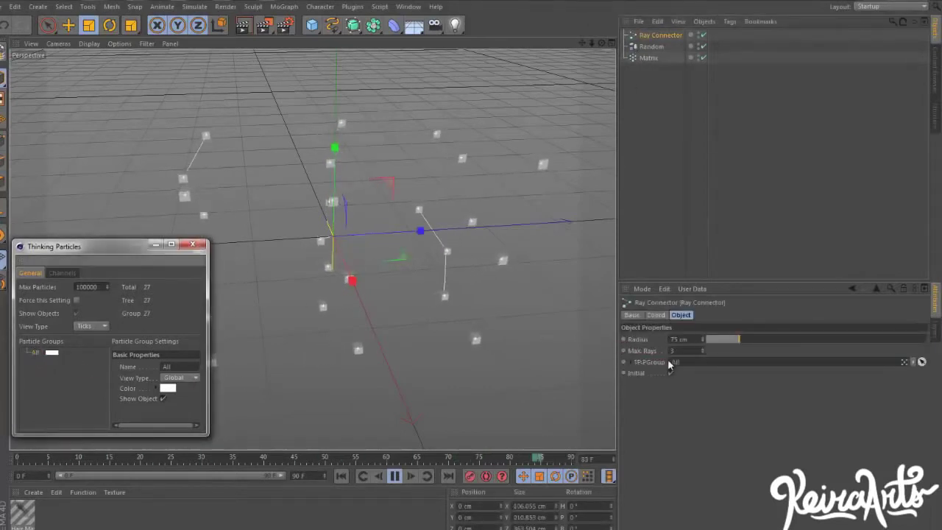
Set the Ray Connector's radius to about 136.9 cm and its maximum rays to 9
left_click_drag(312, 249, 466, 277, "alt")
left_click_drag(602, 43, 602, 106)
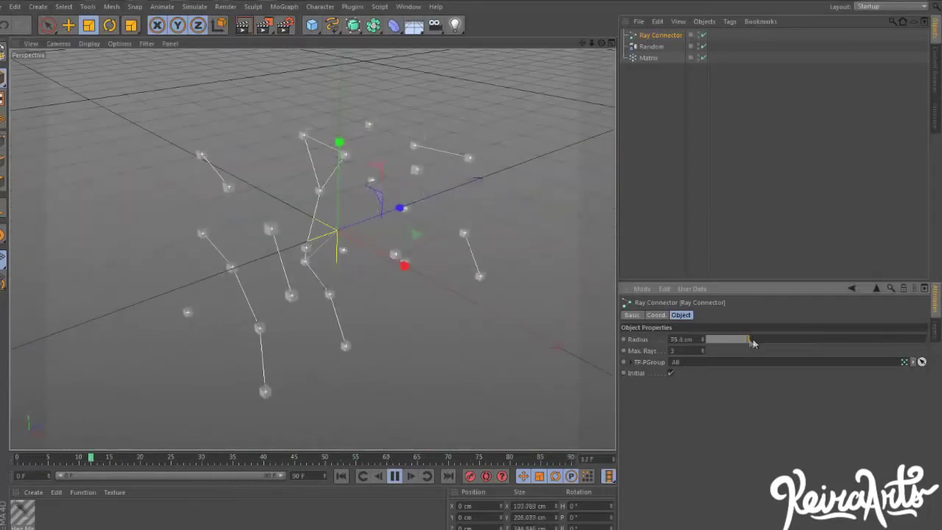
left_click(703, 352)
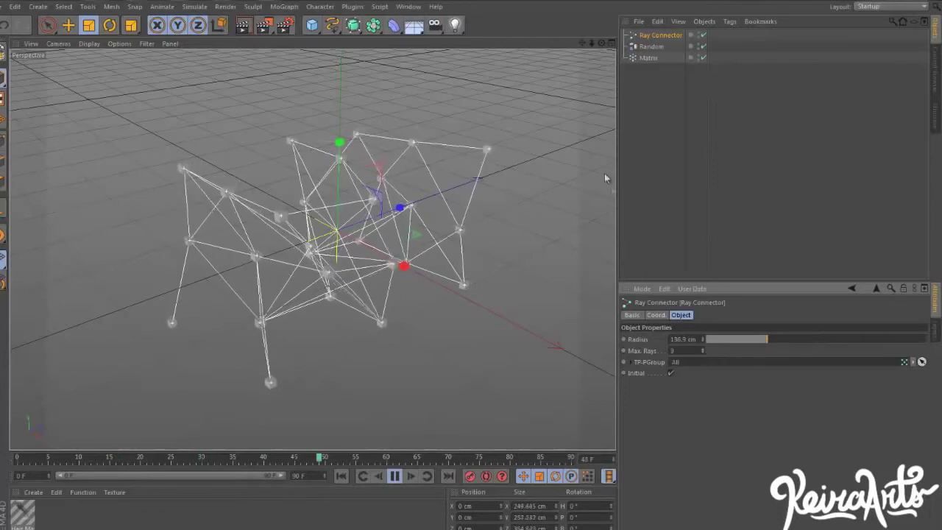
Duplicate the Matrix object in the scene hierarchy
left_click_drag(602, 42, 464, 280)
left_click(649, 59)
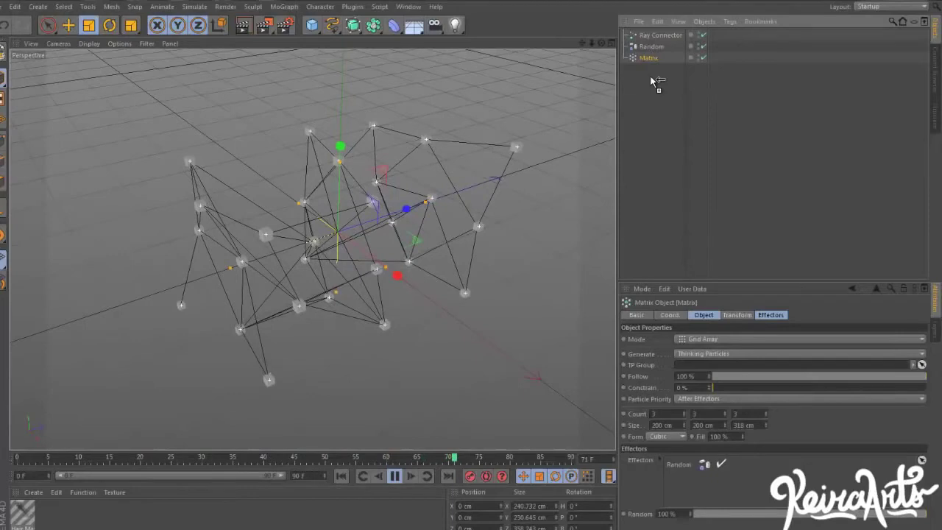
left_click_drag(646, 79, 644, 79, "ctrl")
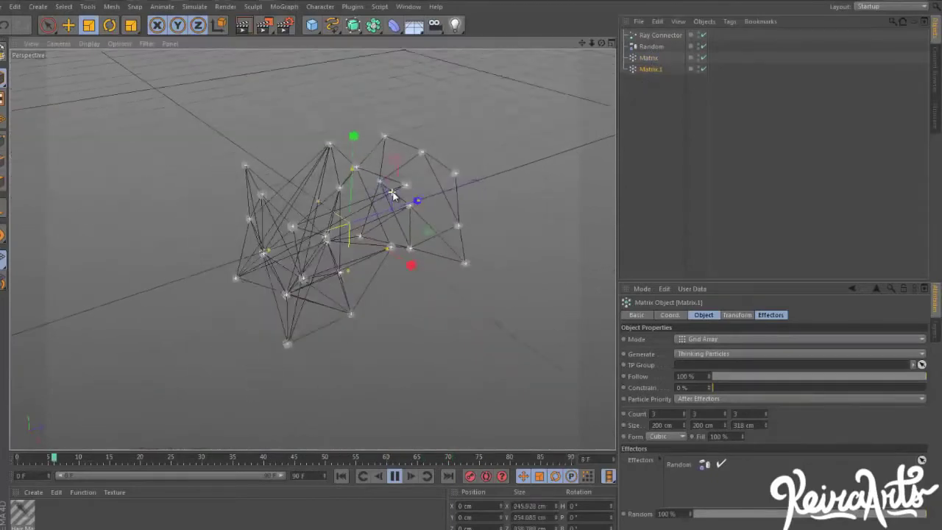
left_click(639, 76)
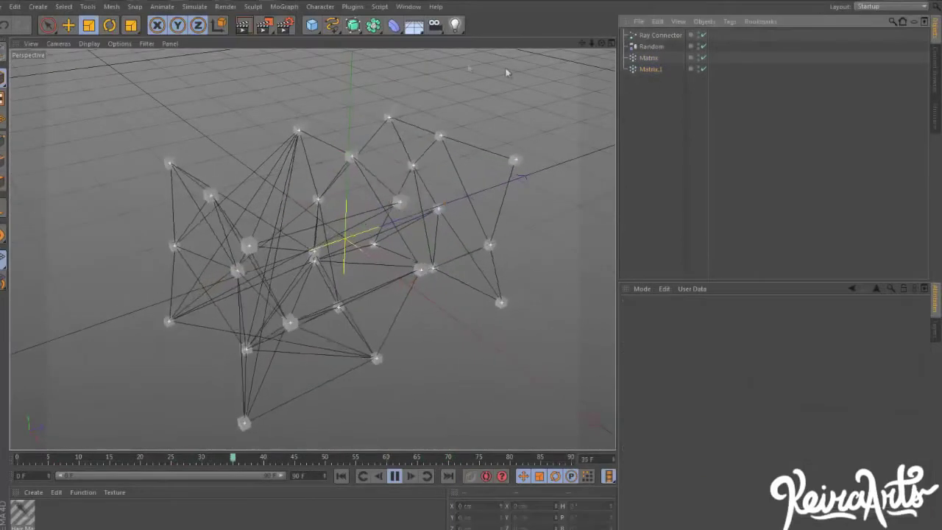
Add a MoGraph Cloner and a Sphere, scaling the Sphere down to a radius of about 7.6 cm
left_click(293, 9)
left_click(292, 92)
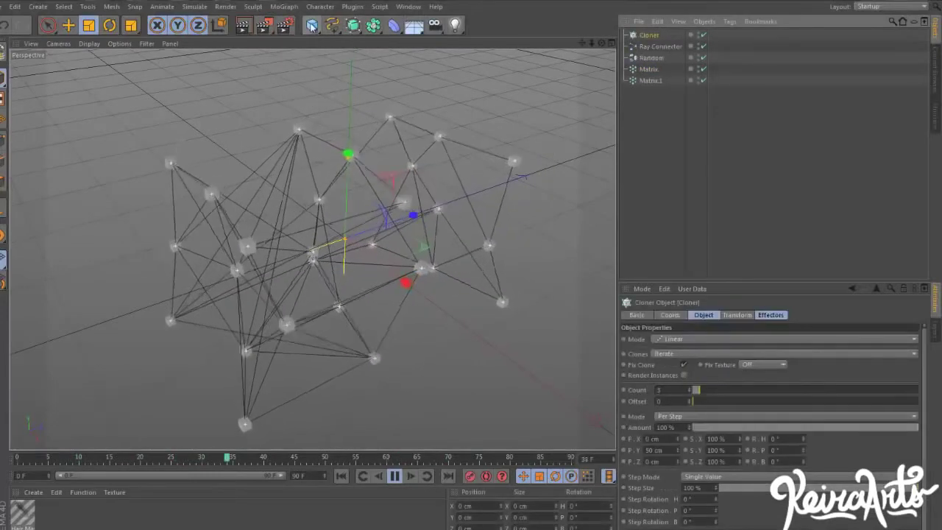
left_click_drag(312, 25, 543, 61)
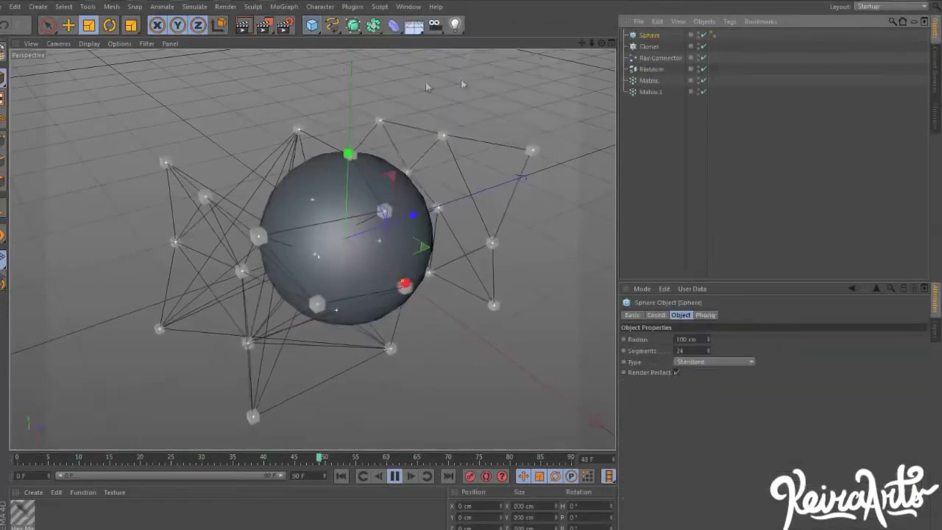
left_click_drag(422, 95, 110, 303)
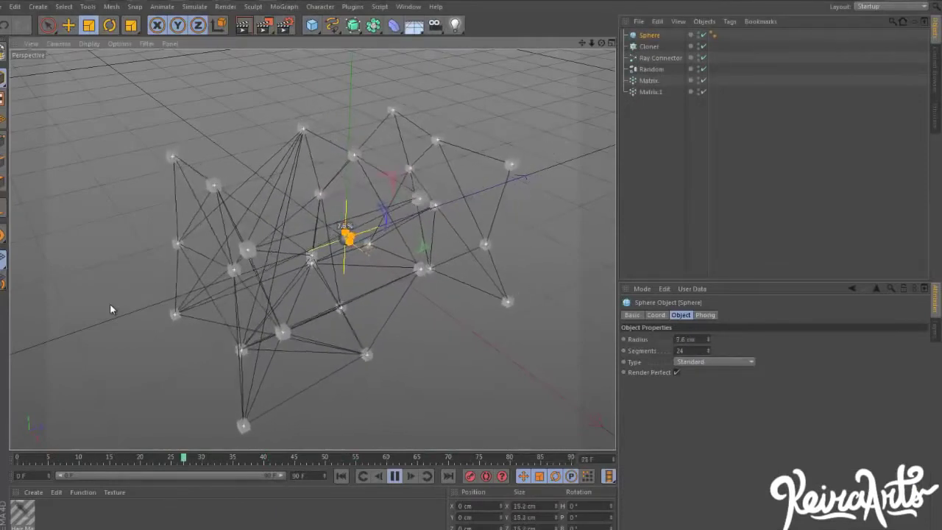
Make the Sphere a child of the Cloner
left_click(654, 47)
left_click(654, 36)
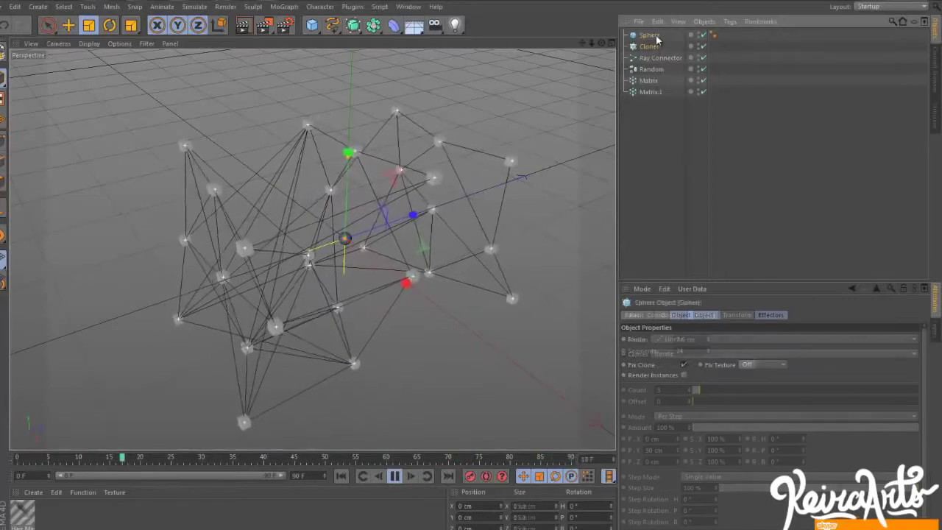
left_click_drag(650, 42, 653, 48)
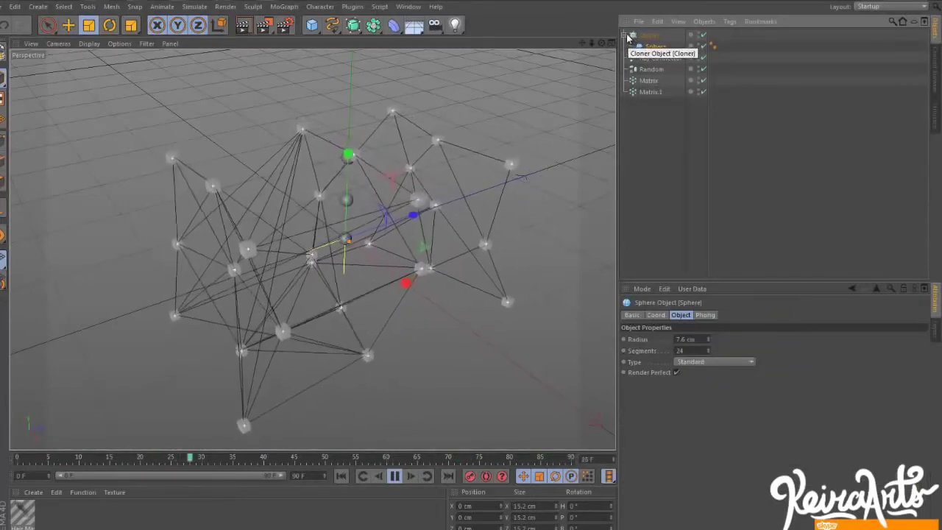
Switch the Cloner to Object mode and link Matrix.1 as its distribution object
left_click(624, 35)
left_click(648, 35)
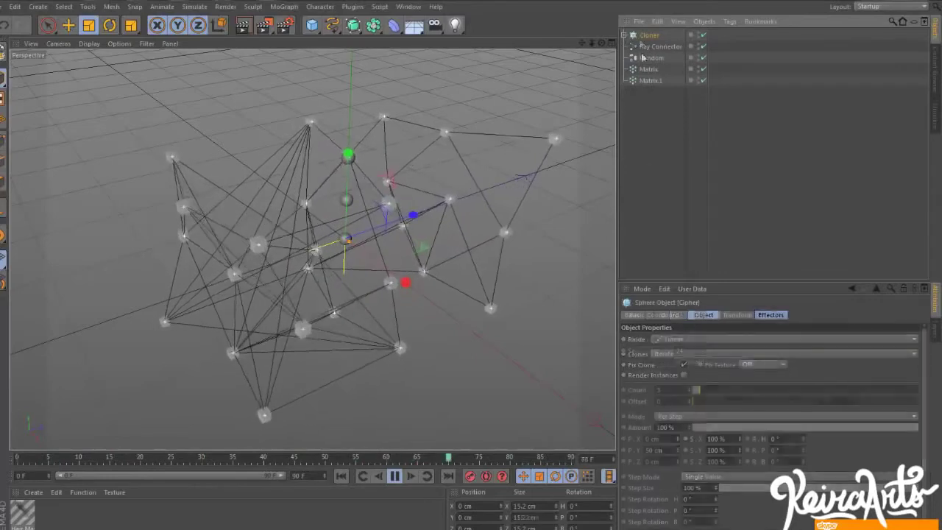
left_click(687, 340)
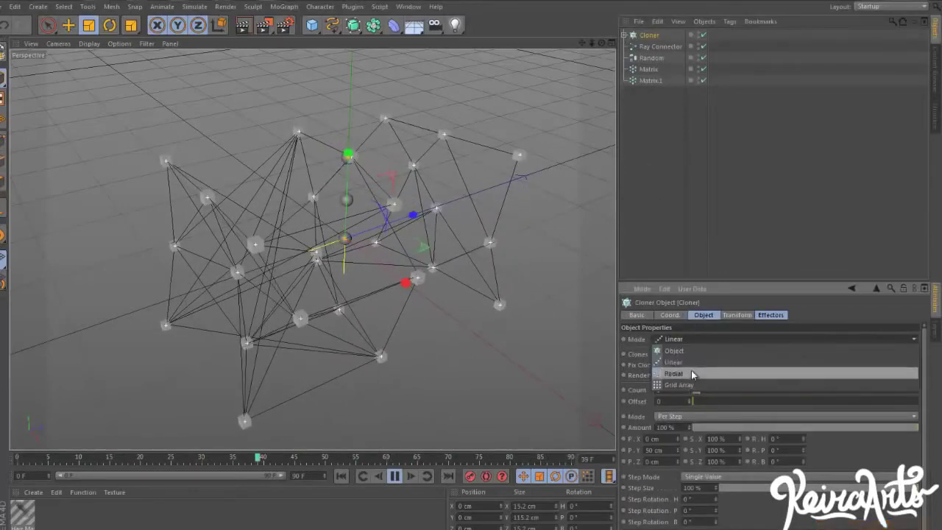
left_click(694, 351)
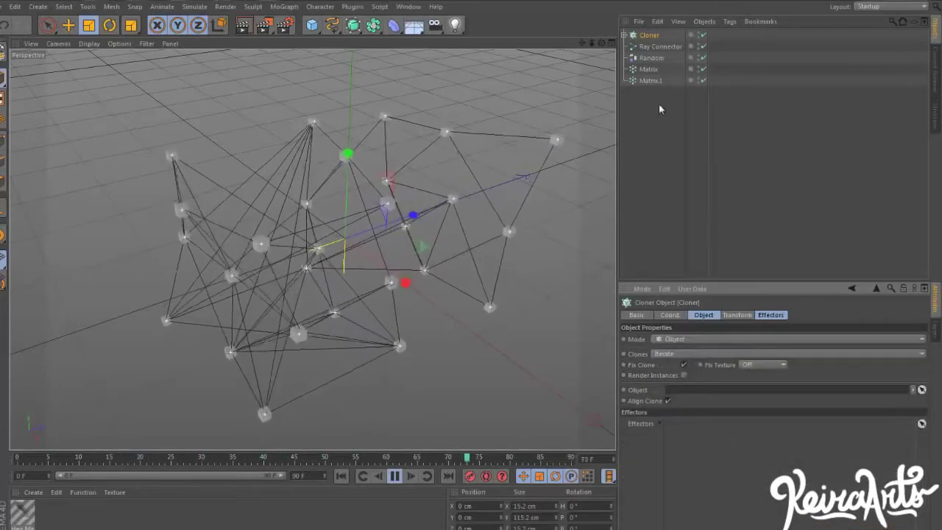
left_click_drag(655, 82, 670, 329)
left_click_drag(678, 394, 675, 390)
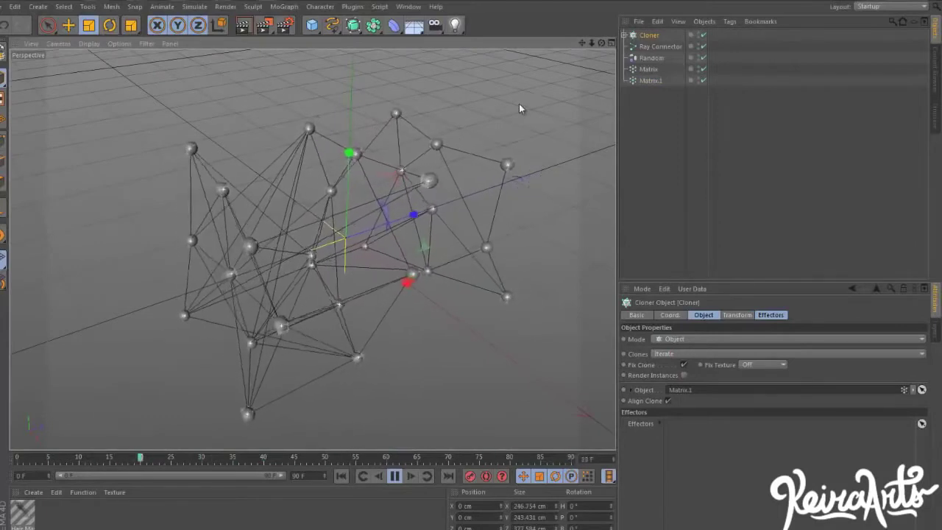
Slightly reduce the radius of the Sphere inside the Cloner
left_click(623, 35)
left_click(655, 47)
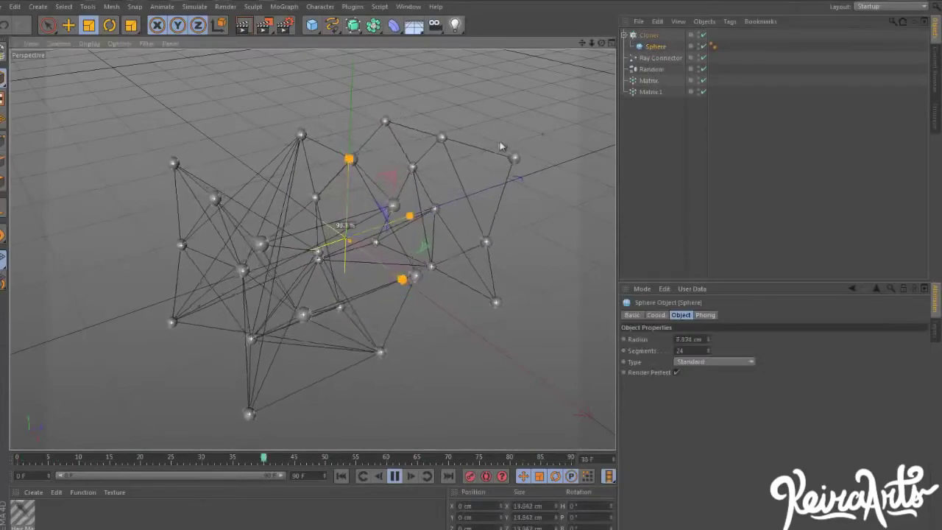
Select the Ray Connector and render the viewport to check whether its connecting lines render
left_click(660, 57)
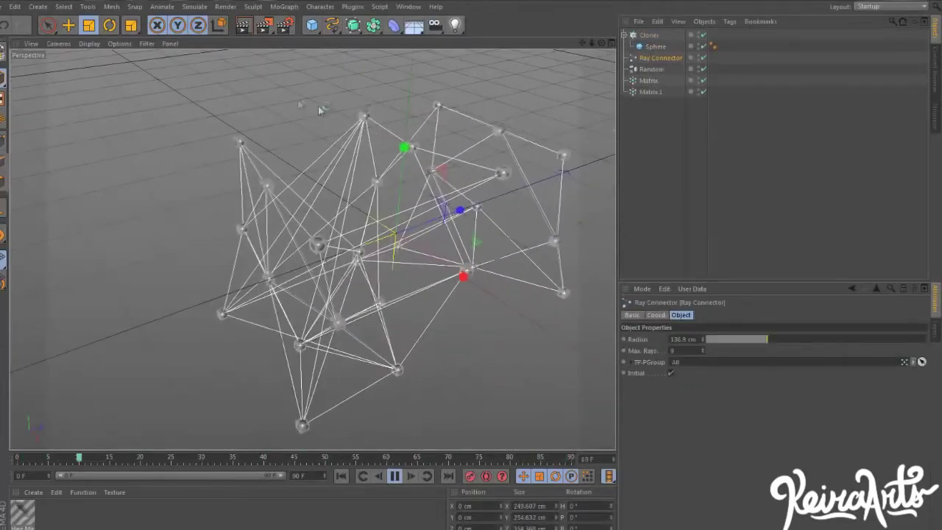
key("ctrl+r")
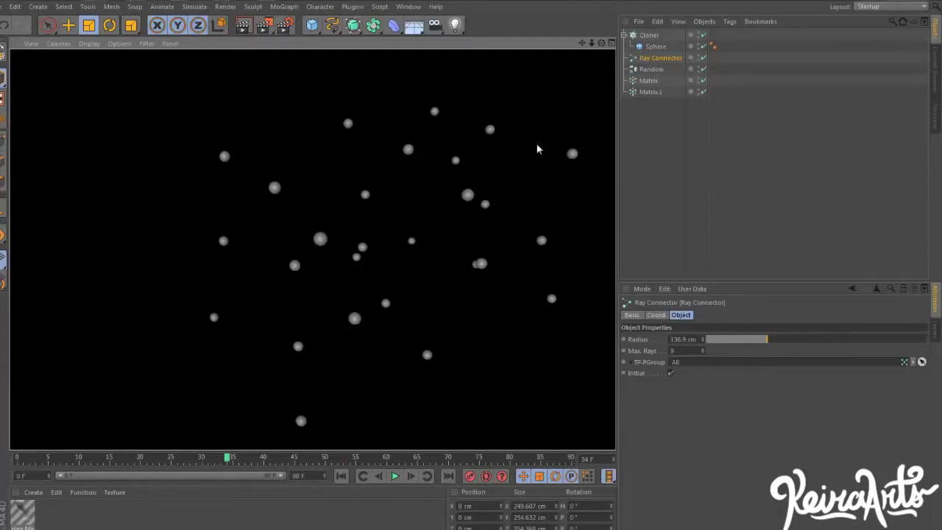
left_click(450, 220)
left_click_drag(587, 43, 444, 253)
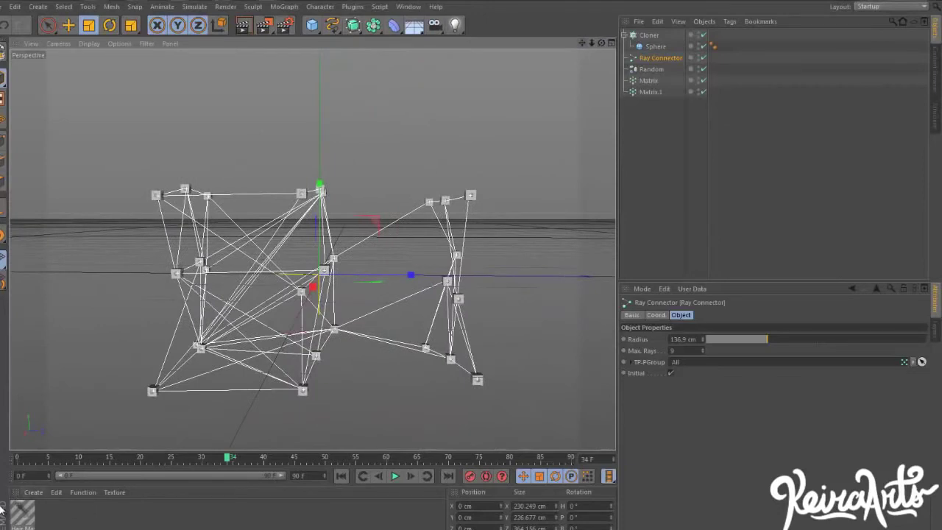
Delete the existing hair material and create a new Hair Material
left_click(24, 515)
key("Delete")
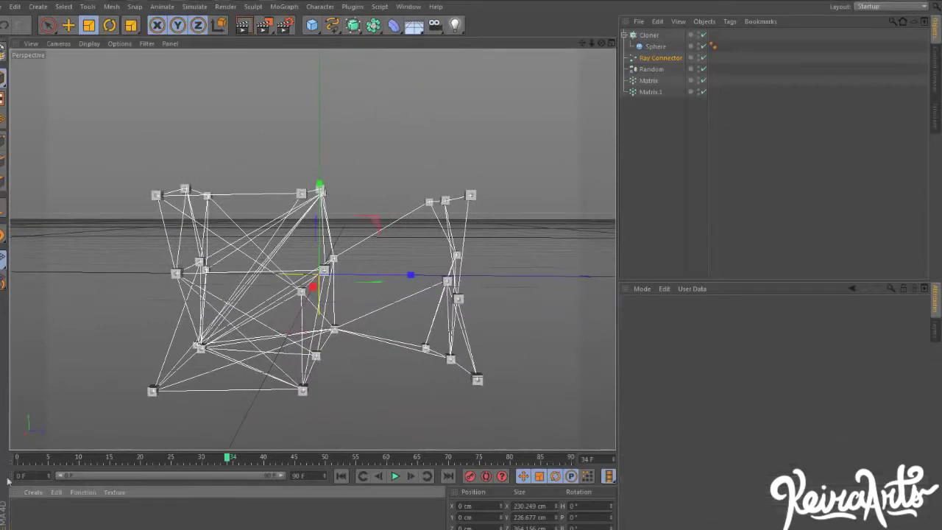
left_click(32, 493)
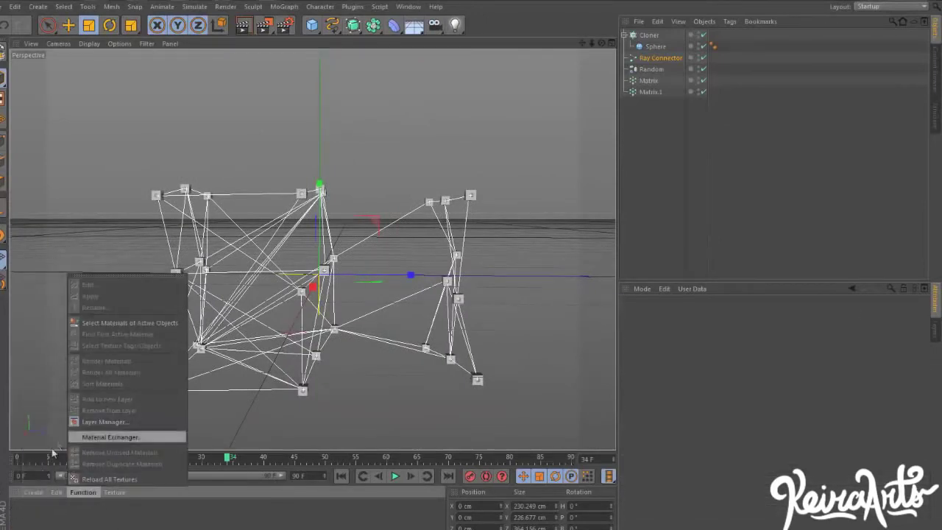
mouse_move(67, 413)
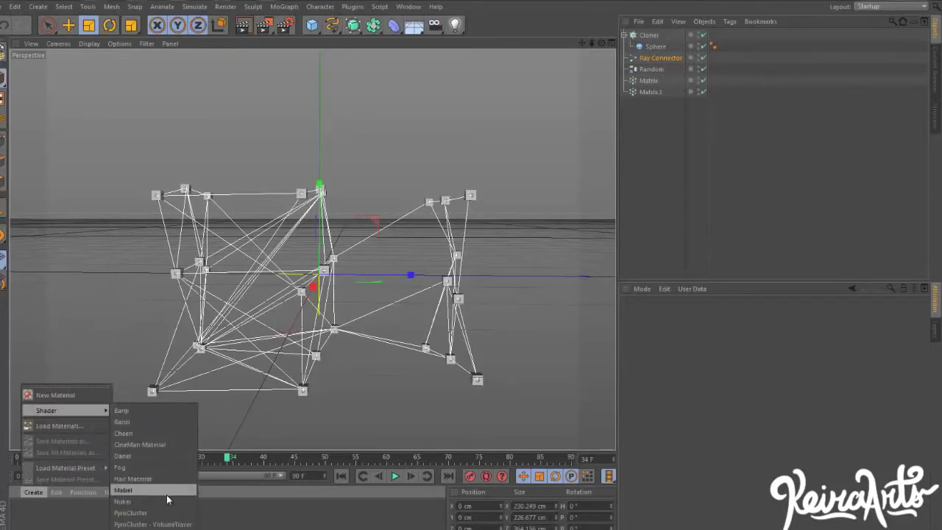
left_click(163, 479)
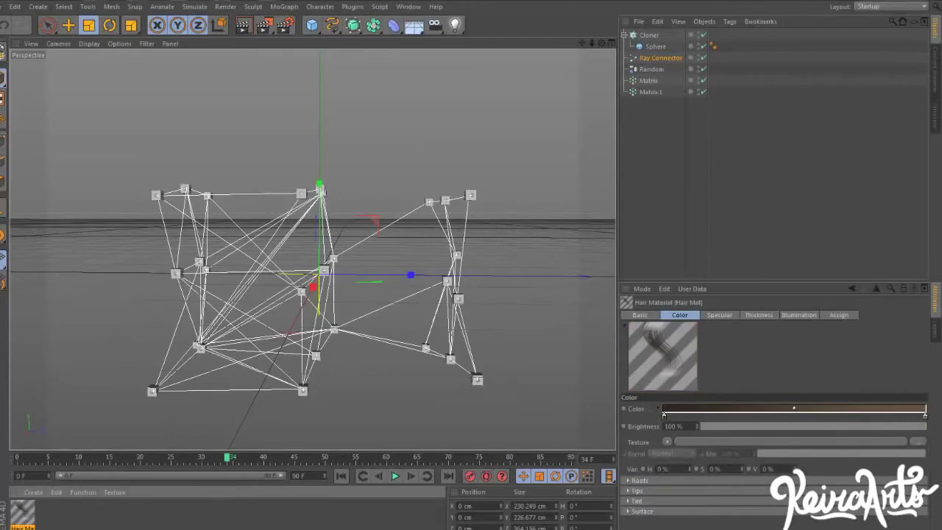
Set the first knot of the Hair Material's color gradient to bright orange
double_click(29, 515)
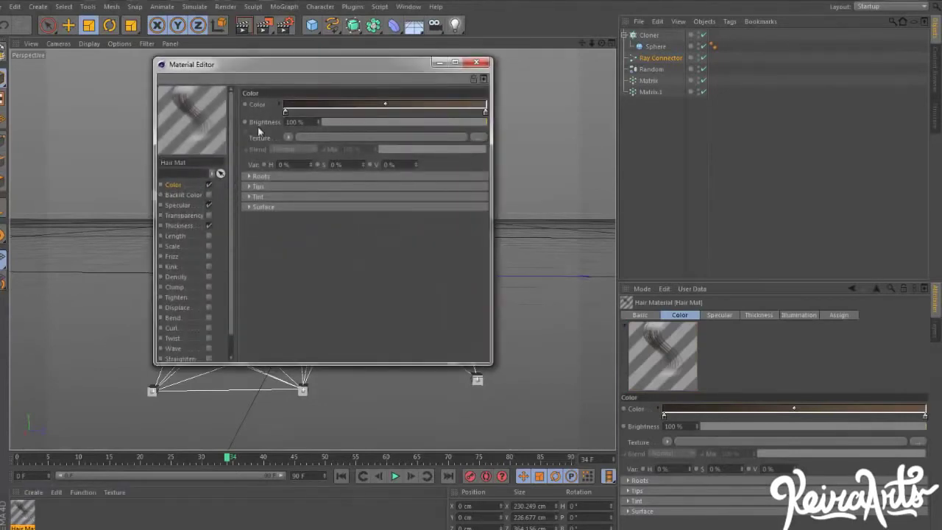
double_click(284, 112)
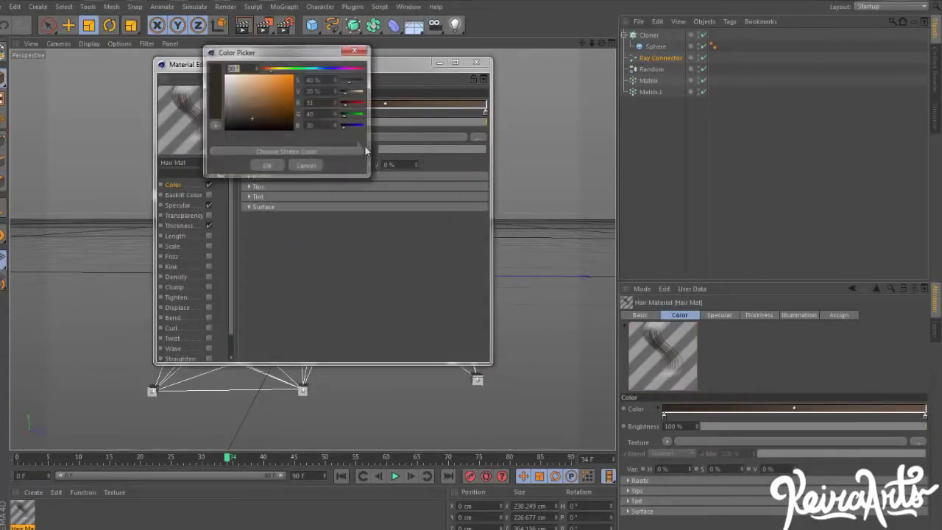
left_click(280, 164)
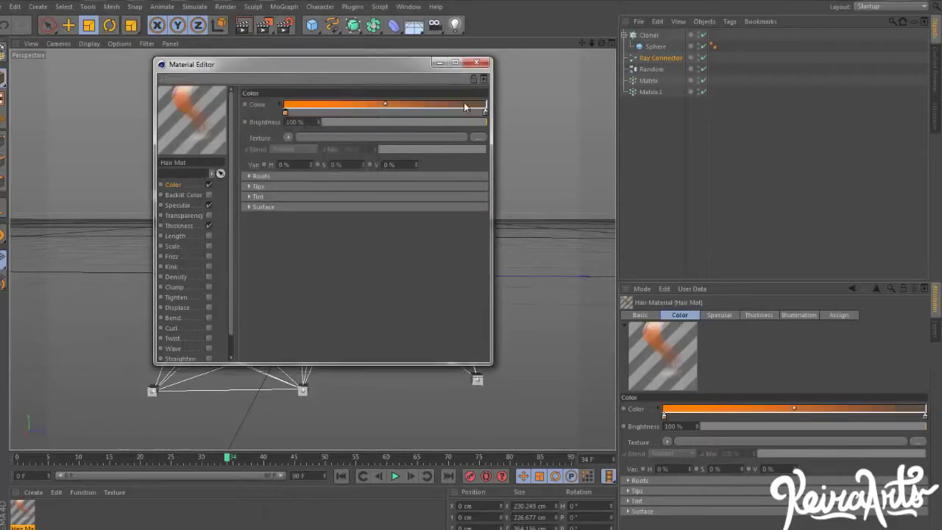
Set the last knot of the hair color gradient to magenta (R 255, G 0, B 240) and close the Material Editor
double_click(484, 111)
left_click_drag(493, 71, 547, 79)
left_click_drag(477, 93, 509, 71)
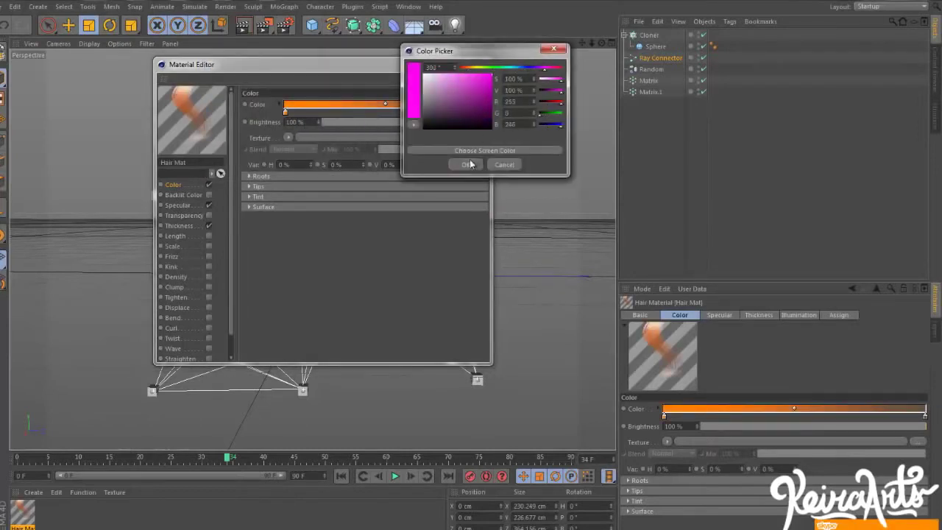
left_click(469, 164)
left_click(485, 65)
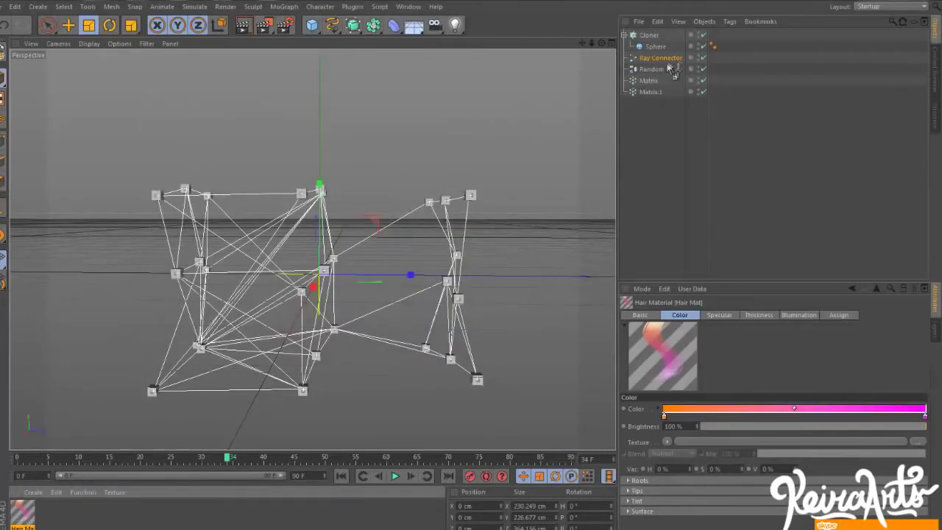
Apply the orange-to-magenta hair material to the Ray Connector and clear the selection
left_click_drag(668, 64, 671, 59)
left_click(660, 185)
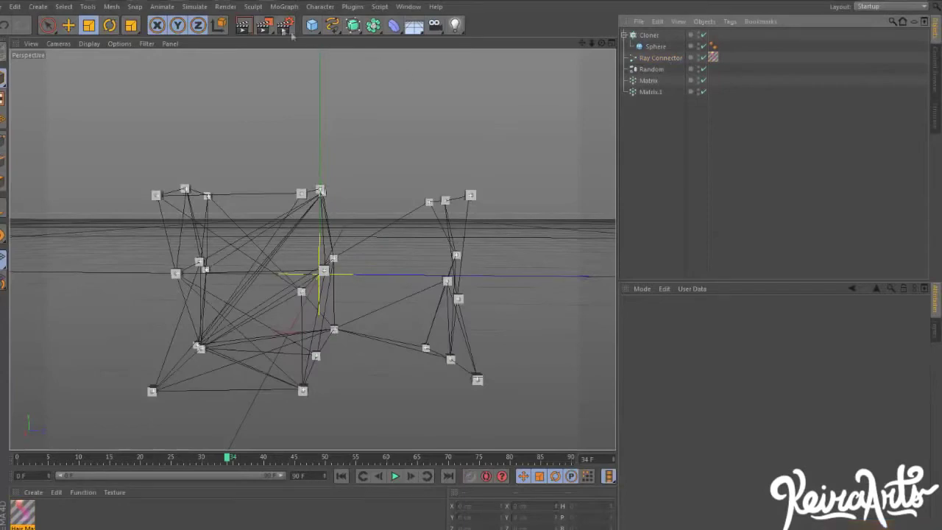
Render a preview of the colored connector lines in the viewport
left_click(251, 27)
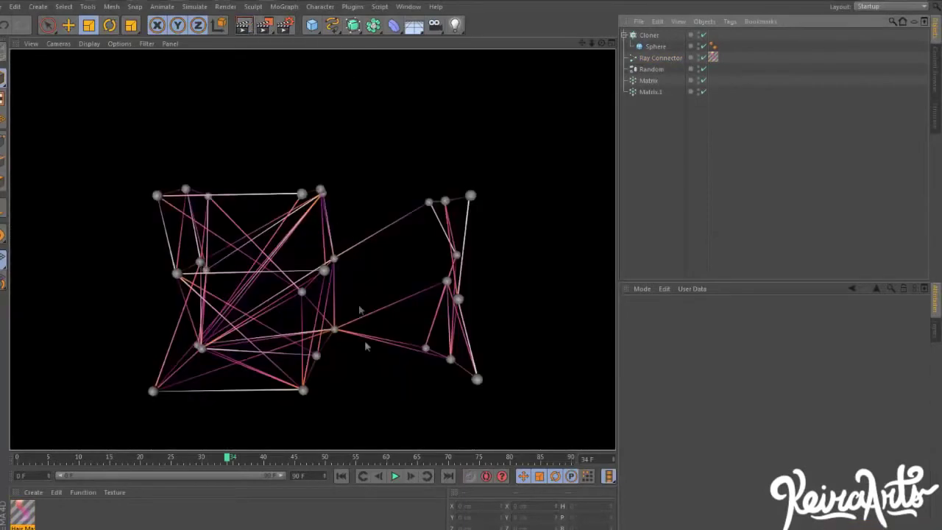
left_click(370, 382)
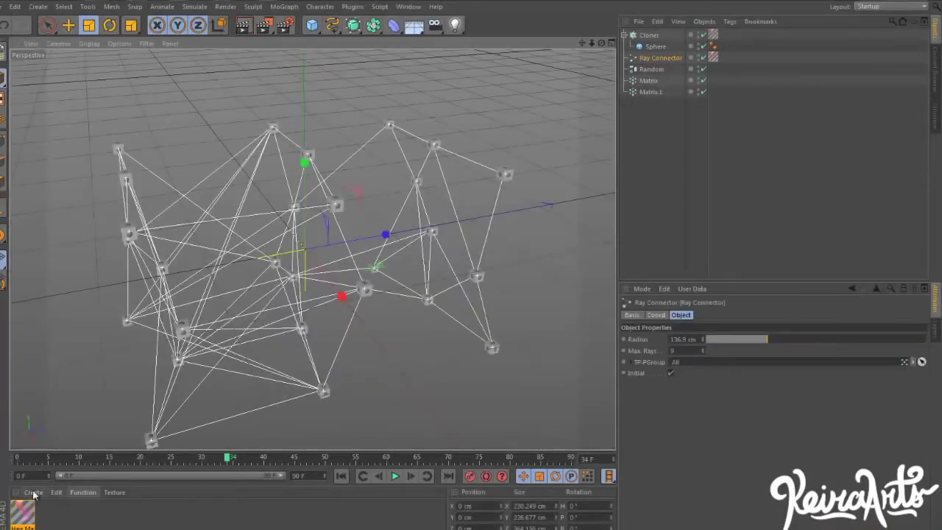
Create a new standard material with its Color channel off and its Luminance channel on
left_click(33, 492)
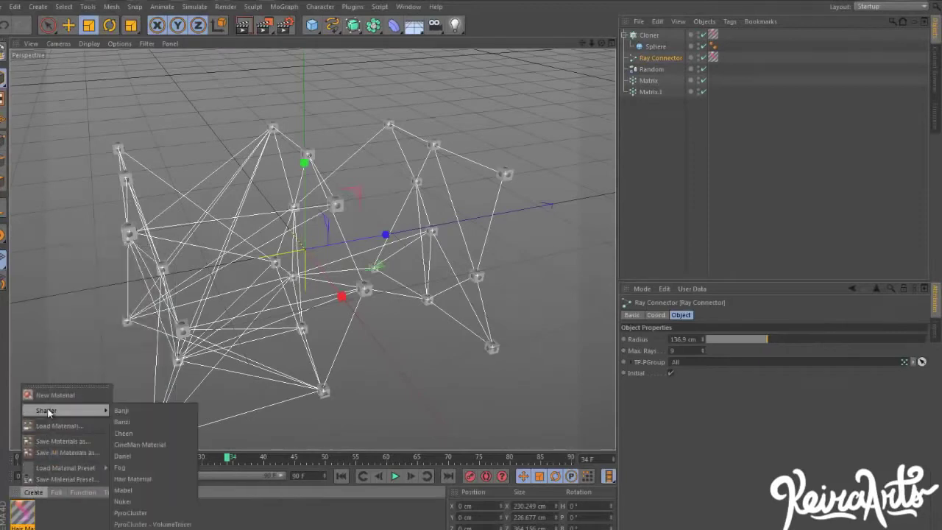
left_click(66, 396)
double_click(22, 511)
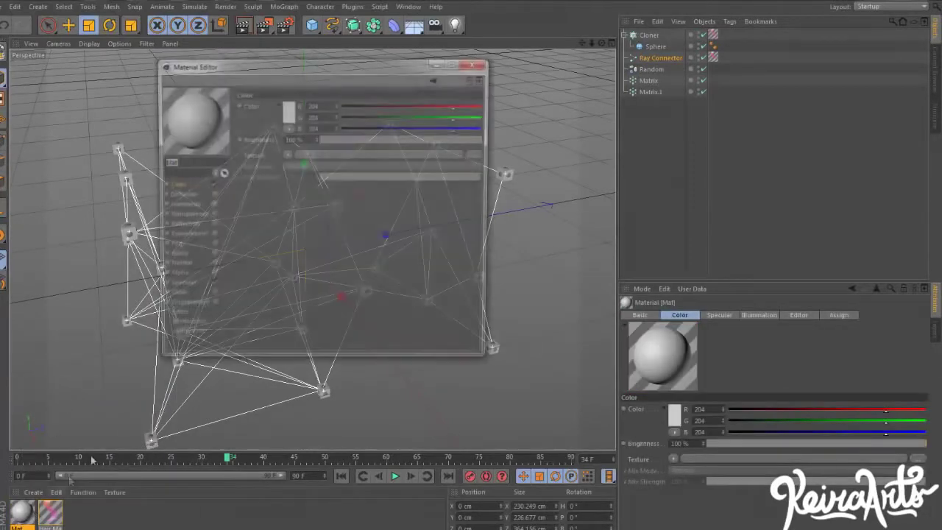
left_click(286, 112)
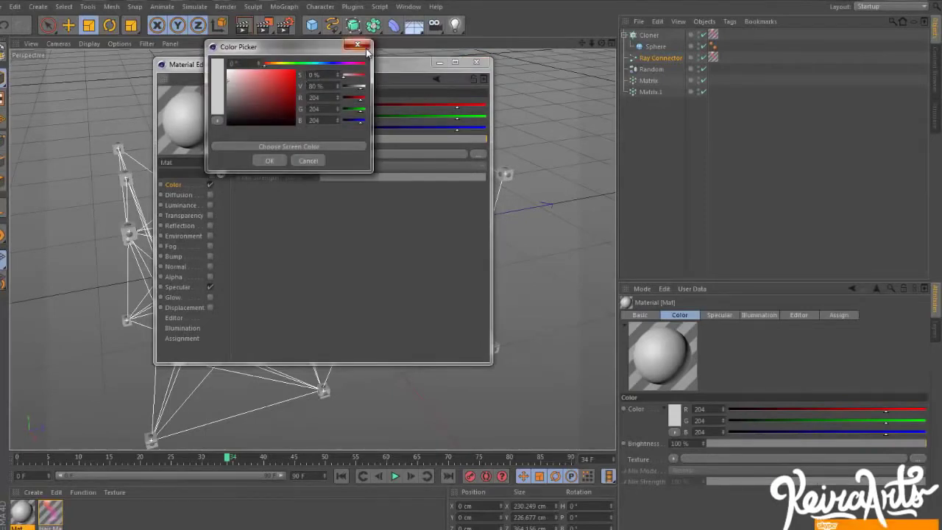
left_click(358, 45)
left_click(210, 205)
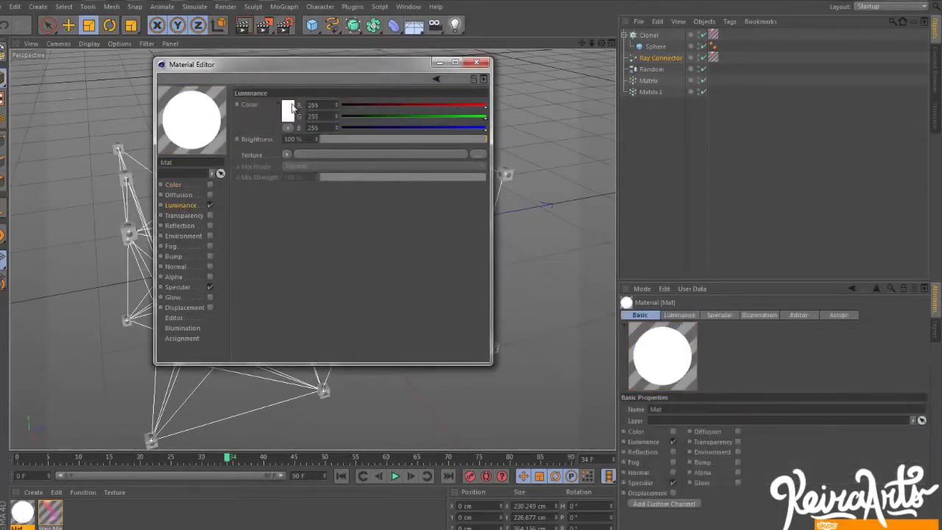
Set the new material's luminance color to bright cyan and close the Material Editor
left_click(288, 111)
left_click(317, 60)
left_click_drag(282, 95, 349, 55)
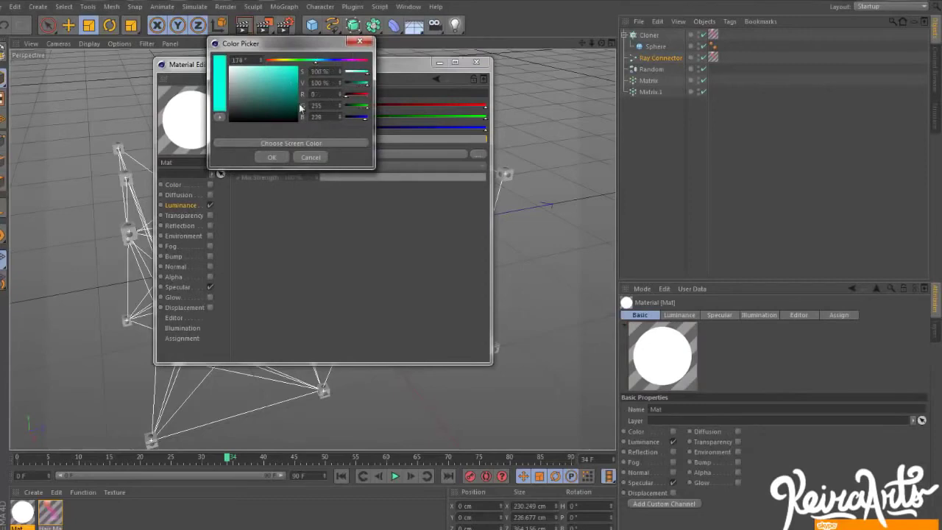
left_click(271, 157)
left_click(479, 63)
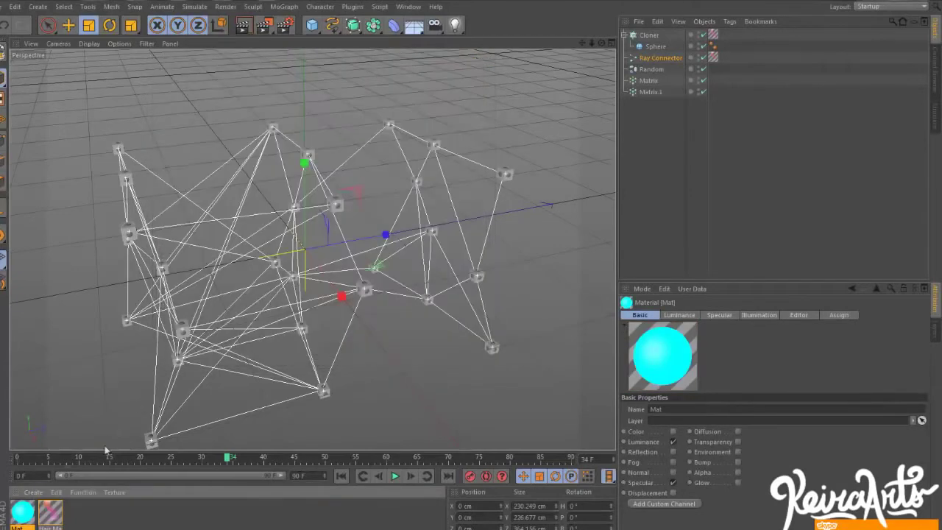
Apply the cyan luminance material to the Sphere inside the Cloner and render a viewport preview
left_click_drag(659, 55, 655, 46)
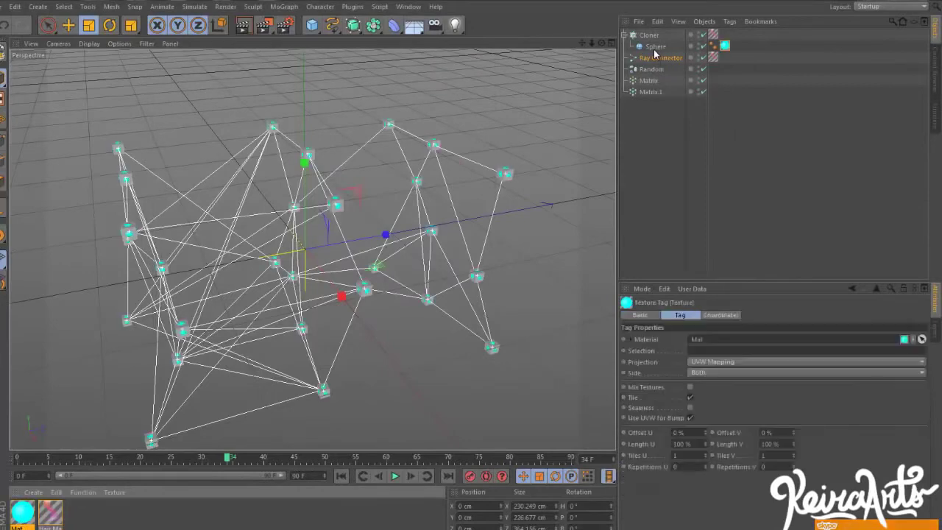
left_click(692, 149)
left_click(249, 26)
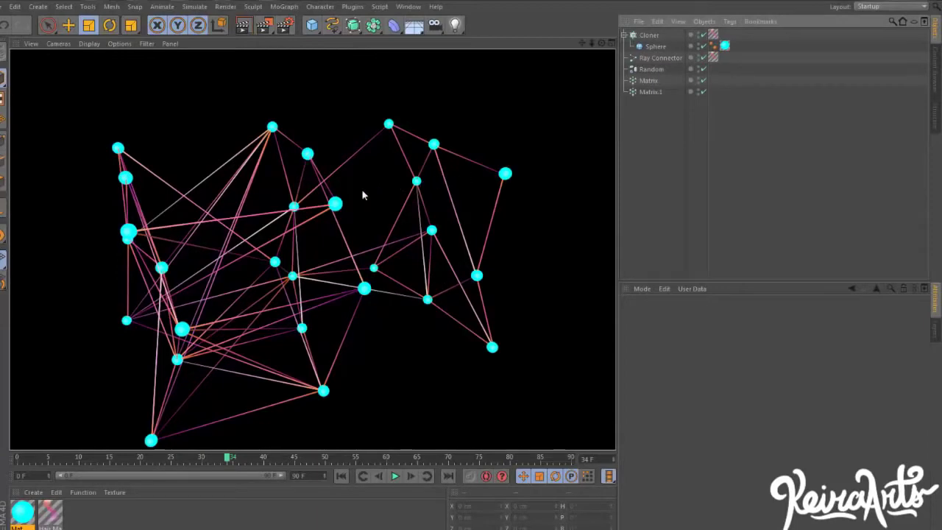
left_click(393, 209)
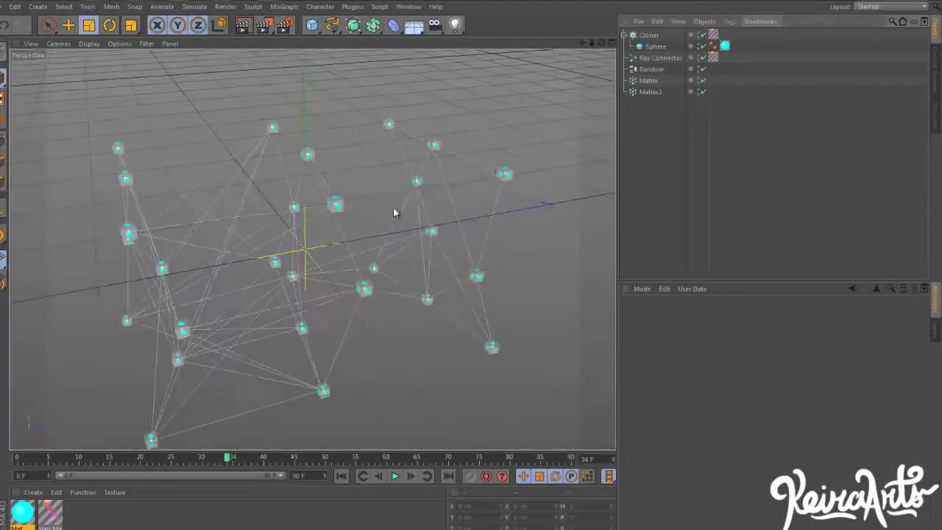
Play the animation and view the moving plexus from another angle
scroll(372, 225, "down", 5)
scroll(335, 246, "up", 4)
left_click(395, 476)
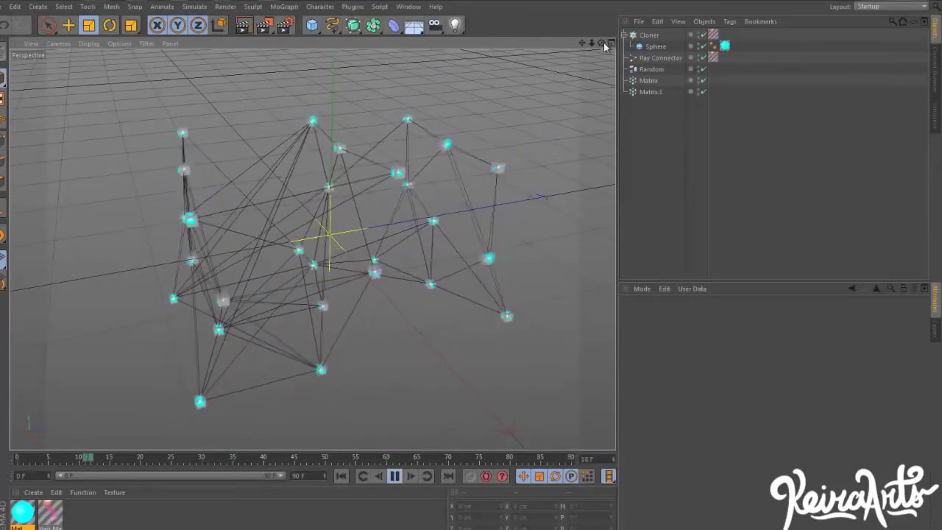
left_click_drag(603, 43, 641, 57)
Delete all objects from the scene and stop the playback
left_click_drag(740, 128, 637, 38)
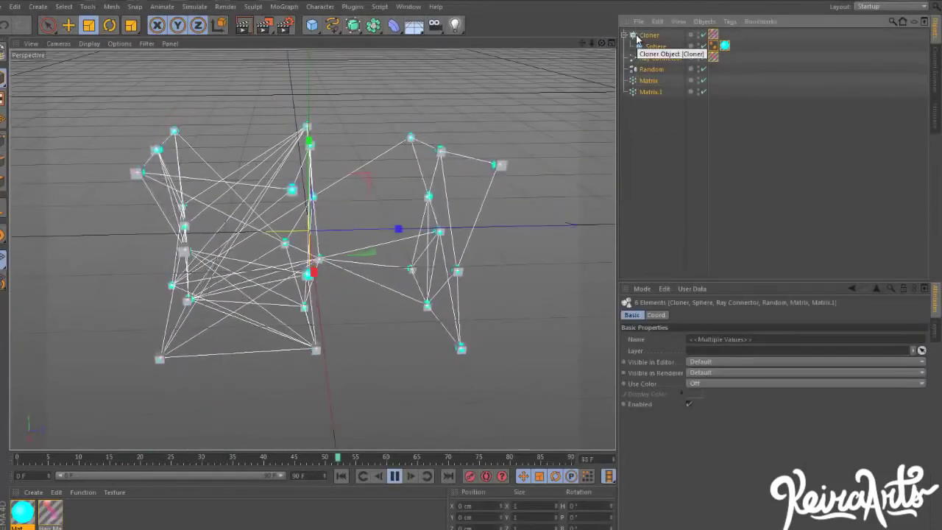
key("Delete")
left_click(395, 476)
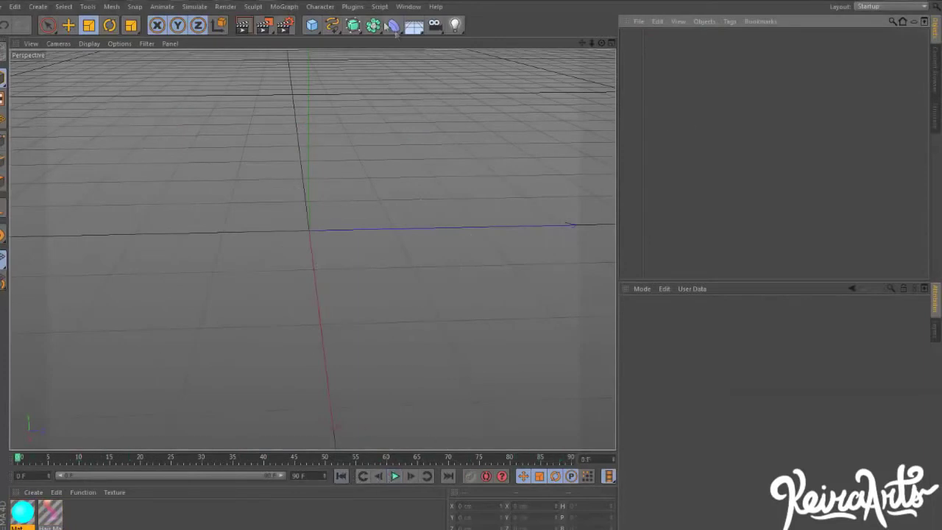
Add a Null object displayed as a circle, enlarge the circle and clear the selection
left_click_drag(313, 27, 366, 48)
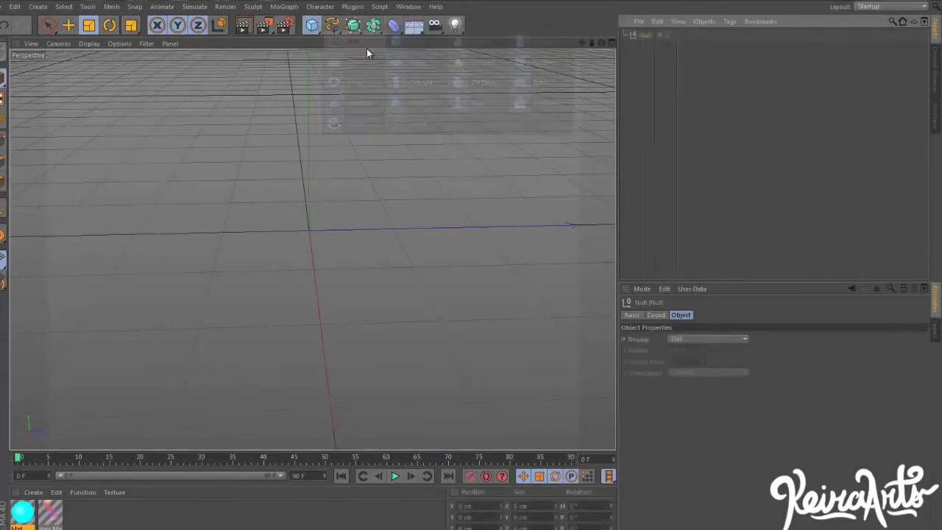
left_click(692, 340)
left_click(700, 384)
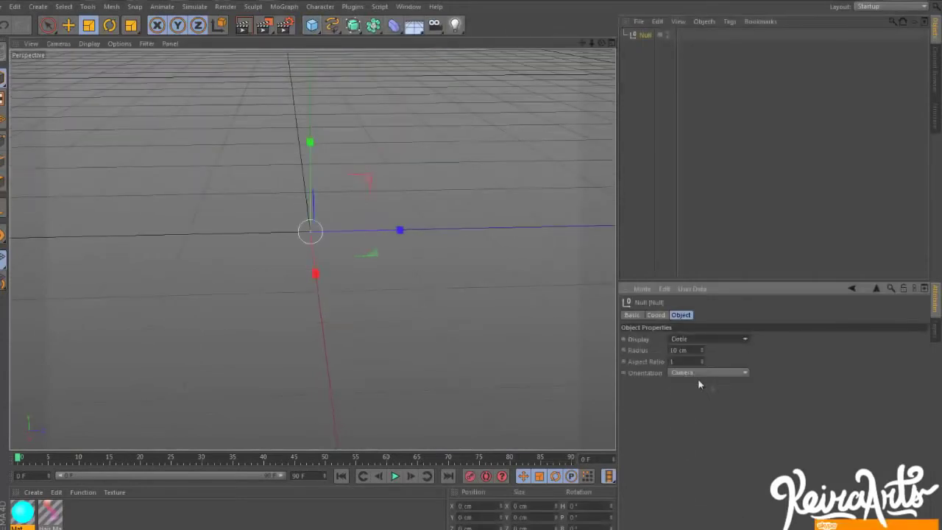
mouse_move(505, 72)
left_mouse_down()
mouse_move(465, 277)
mouse_move(505, 72)
left_mouse_up()
left_click(640, 77)
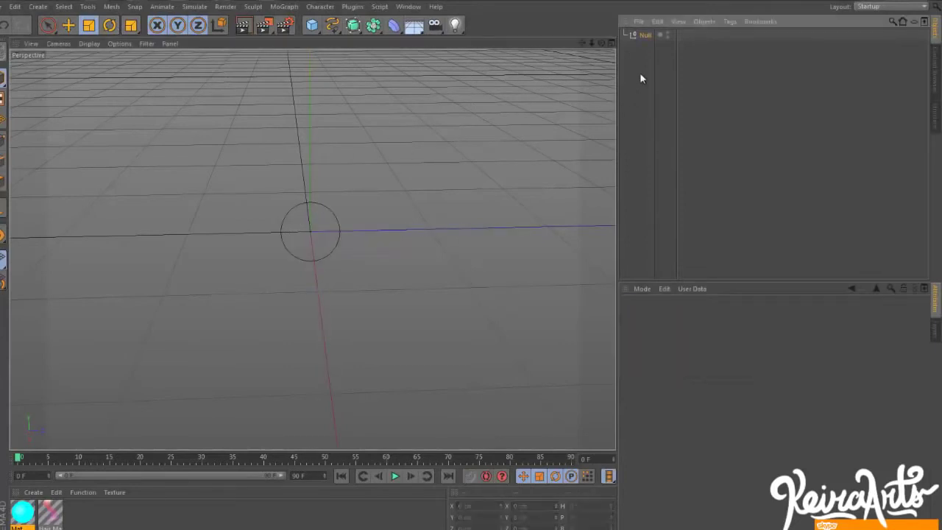
Add an XPresso tag to the Null, enlarge the XPresso Editor and add the Null as a node
right_click(648, 36)
mouse_move(690, 42)
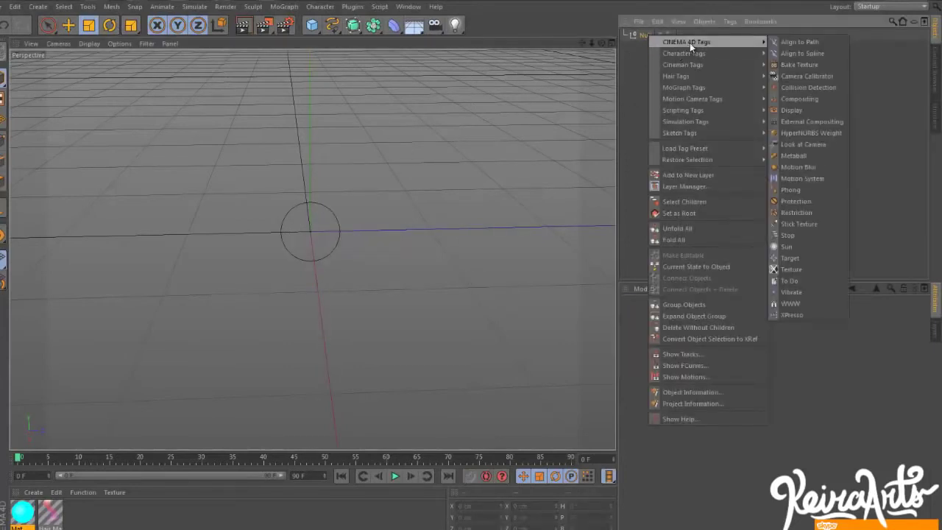
left_click(825, 318)
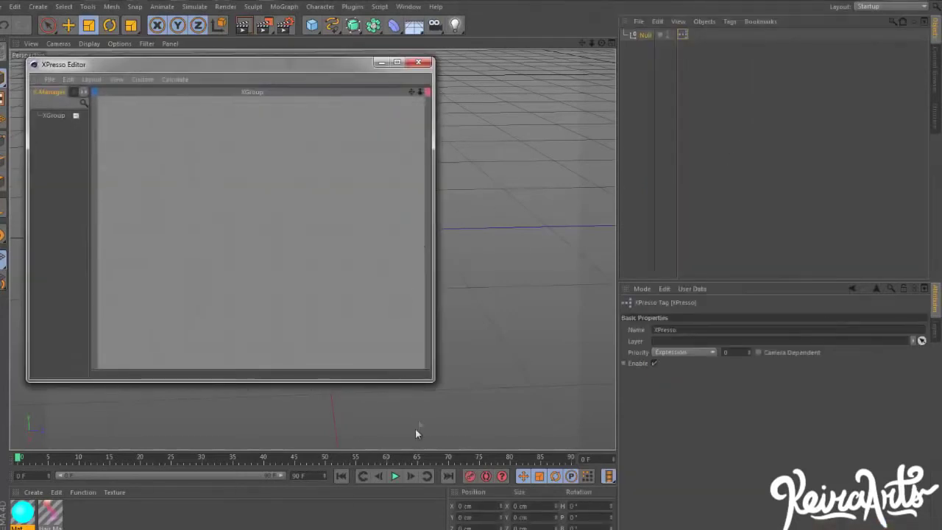
left_click_drag(434, 382, 555, 467)
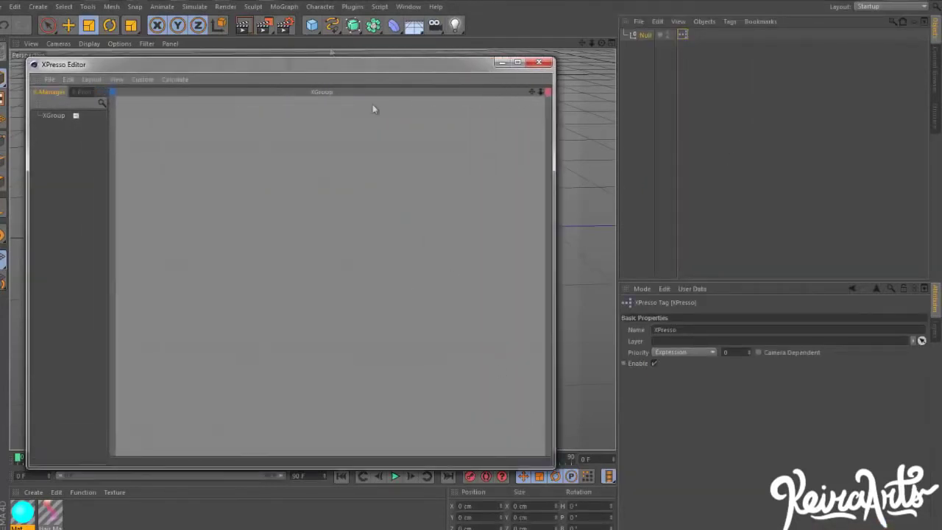
left_click_drag(295, 74, 351, 55)
left_click_drag(646, 35, 235, 290)
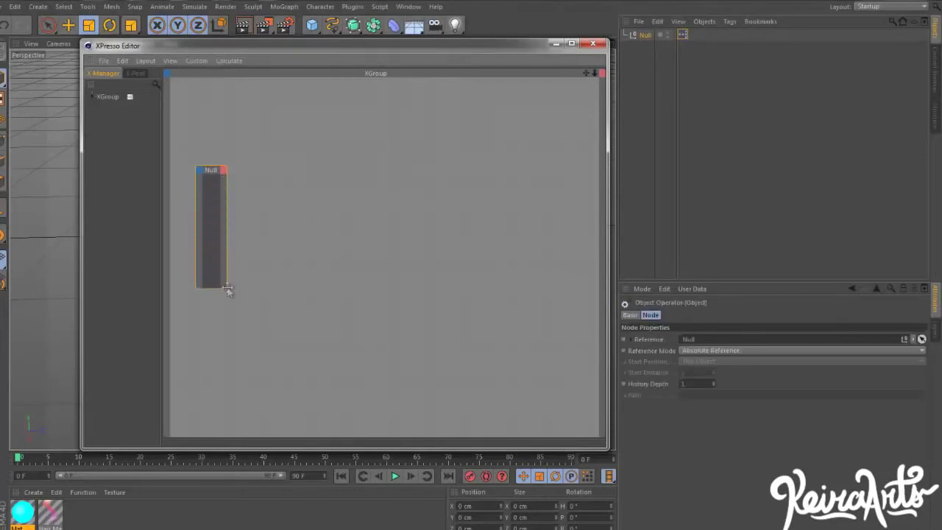
Add a Thinking Particles PStorm generator node, enlarge it and place it to the right of the Null node
right_click(345, 208)
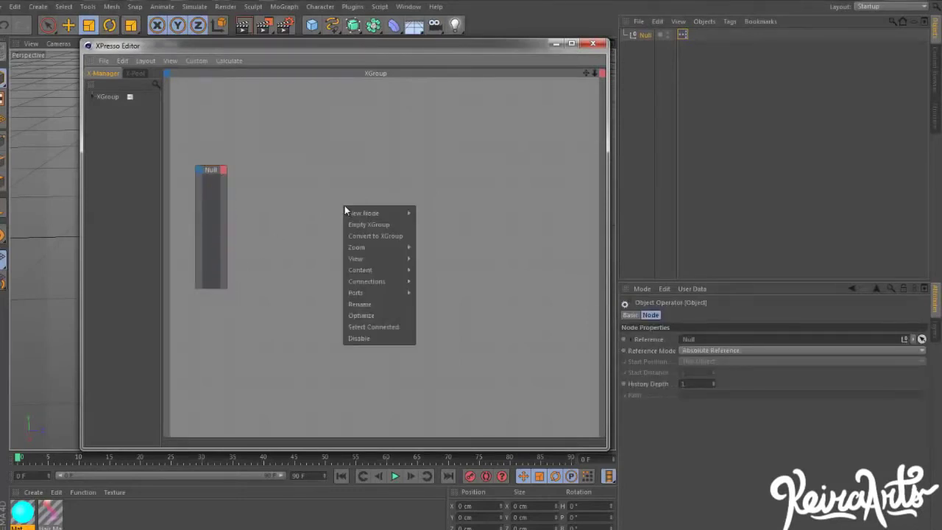
mouse_move(371, 214)
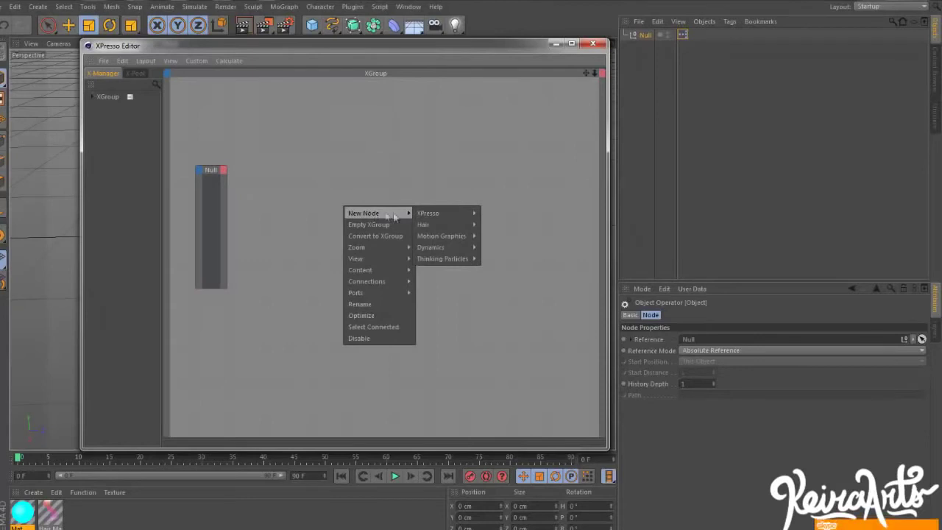
mouse_move(448, 259)
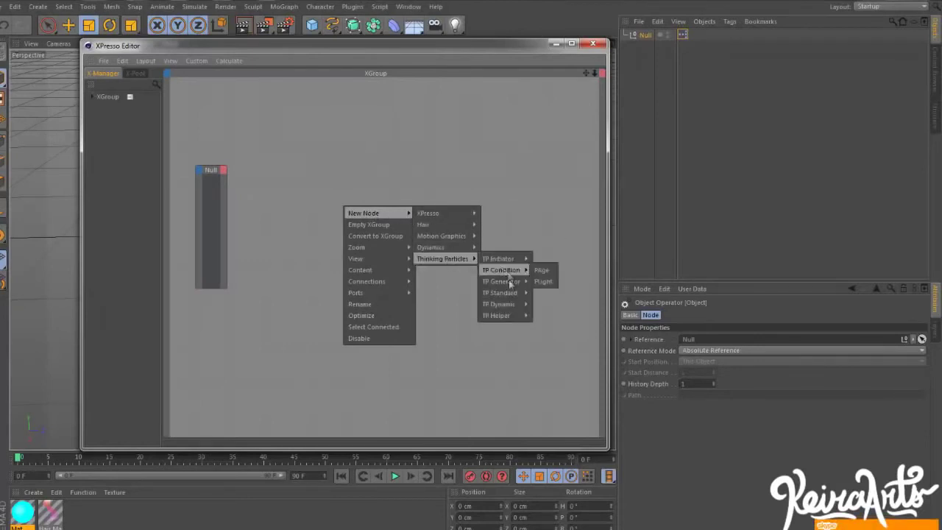
mouse_move(513, 312)
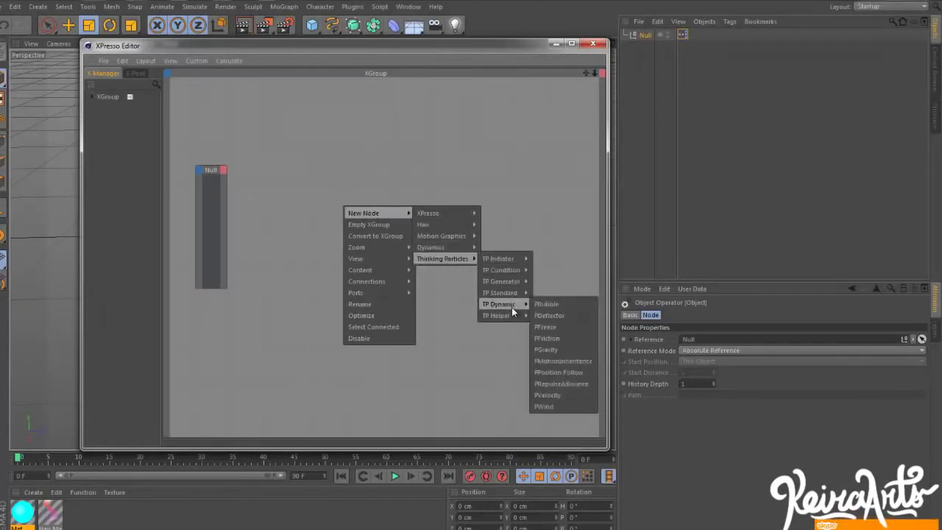
mouse_move(519, 270)
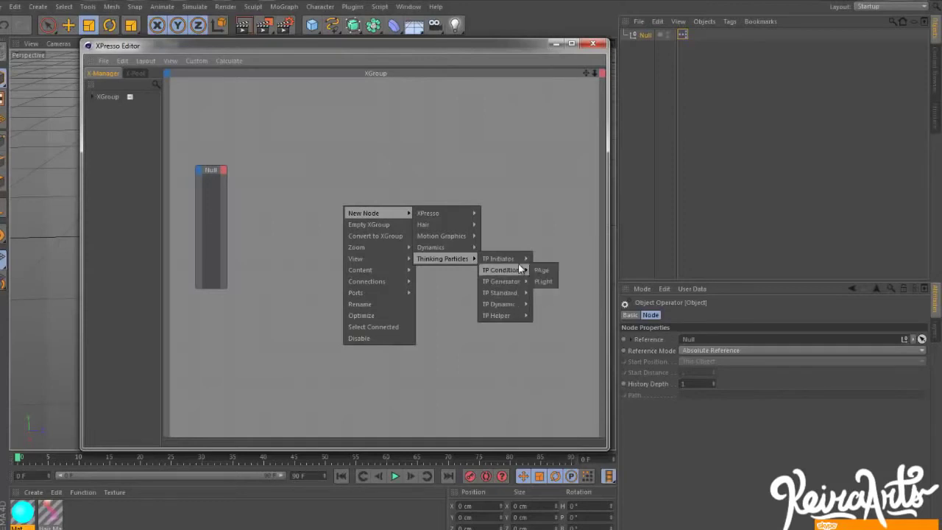
mouse_move(507, 285)
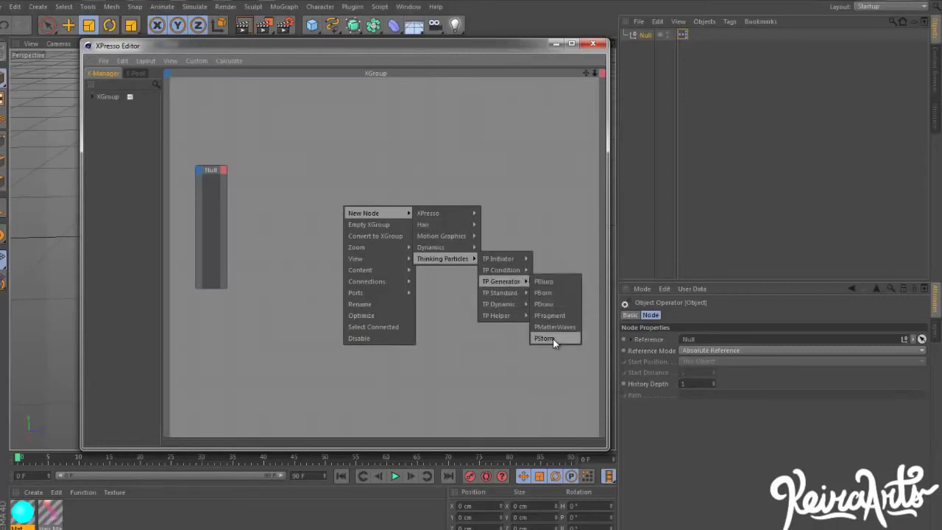
left_click(553, 339)
left_click_drag(374, 214, 473, 349)
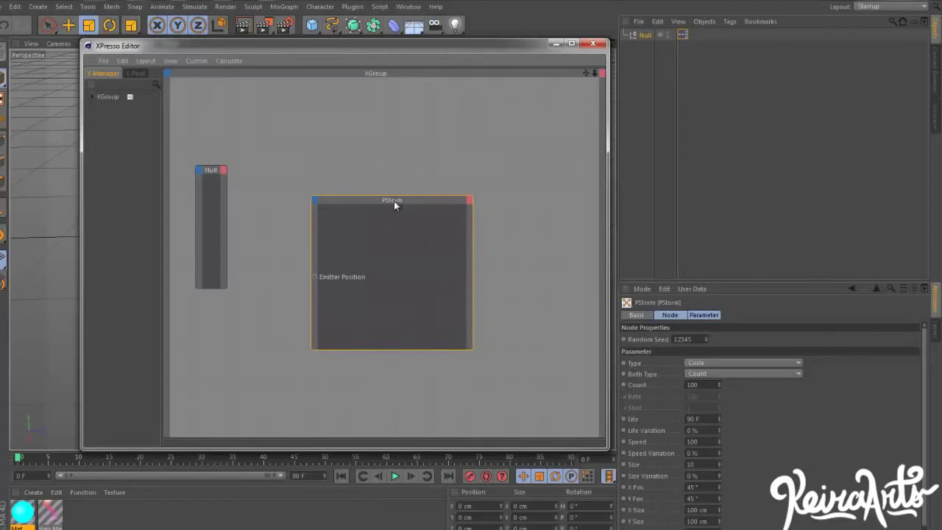
left_click_drag(394, 205, 472, 151)
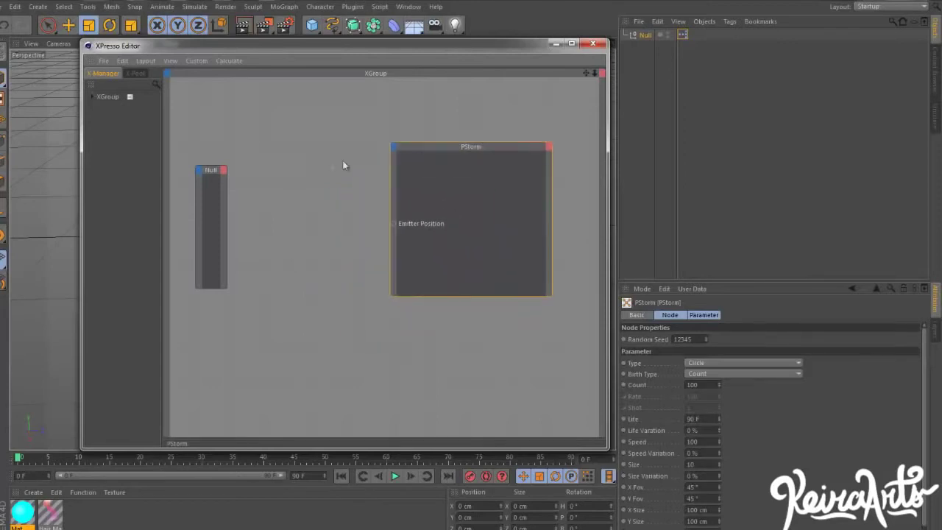
Add Global Matrix and Global Position output ports to the Null node
left_click(210, 180)
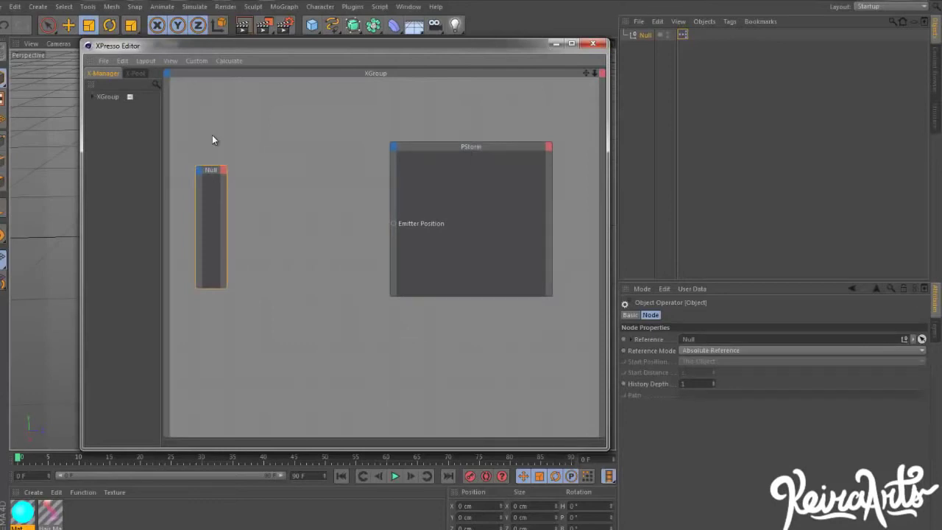
left_click(225, 171)
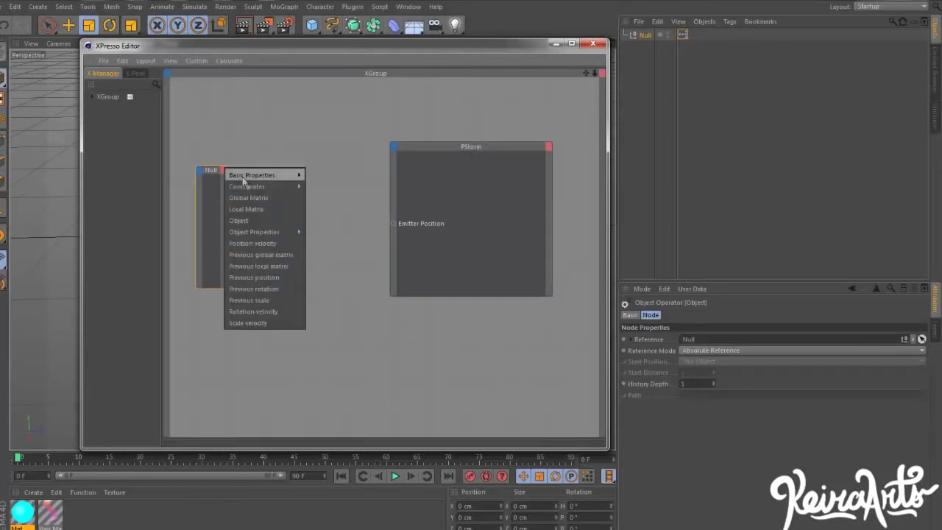
left_click(264, 198)
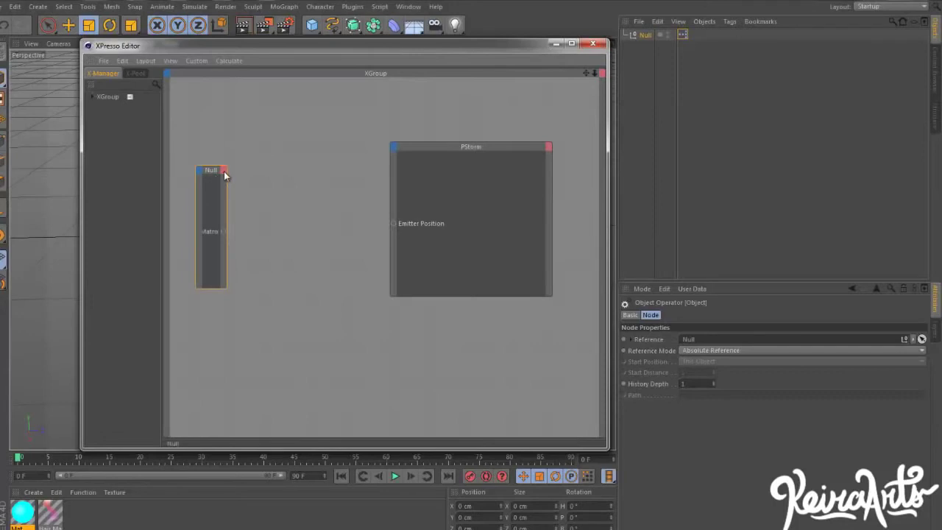
left_click(224, 173)
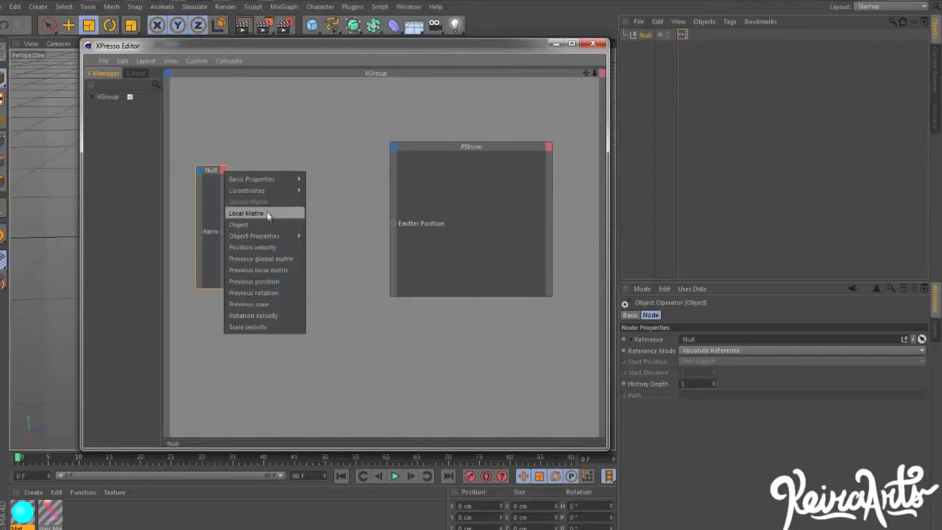
mouse_move(283, 193)
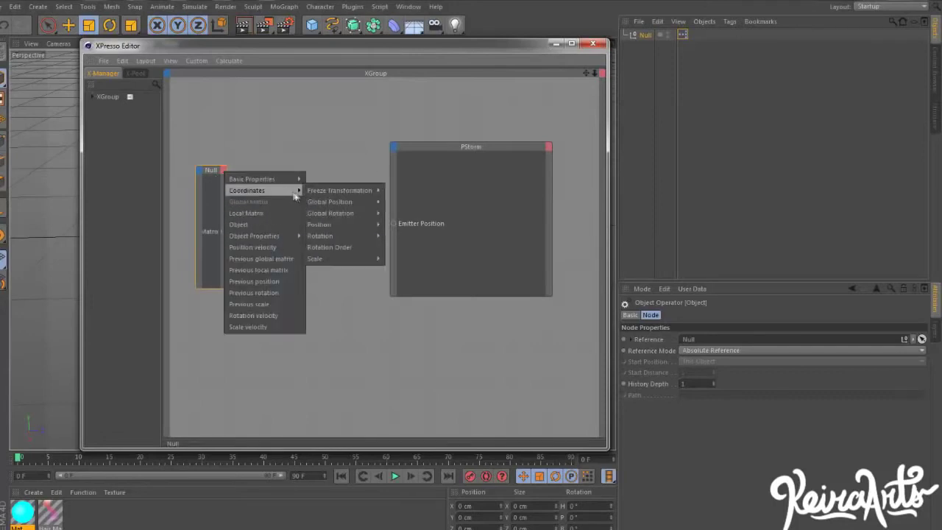
mouse_move(324, 201)
left_click(397, 202)
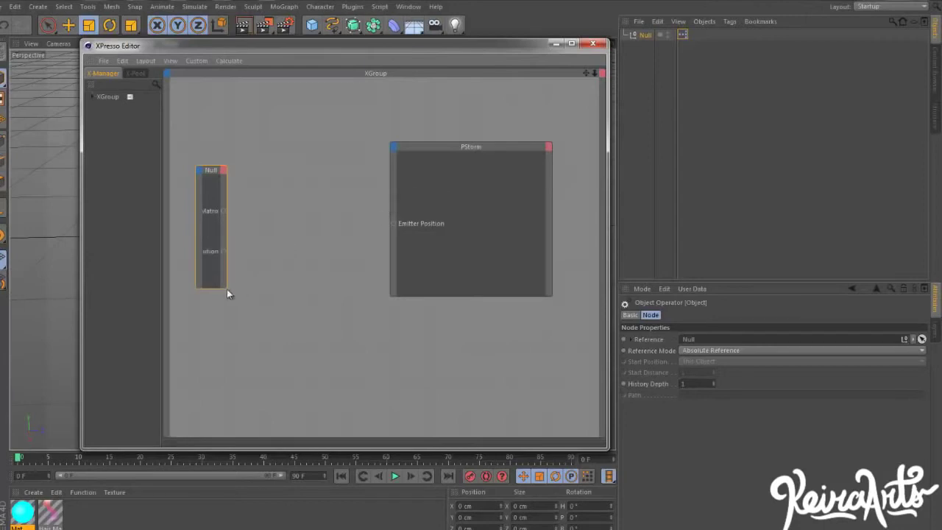
Widen the Null node, add PStorm's Emitter Alignment input, and wire Global Position to Emitter Position and Global Matrix to Emitter Alignment
left_click_drag(230, 289, 328, 306)
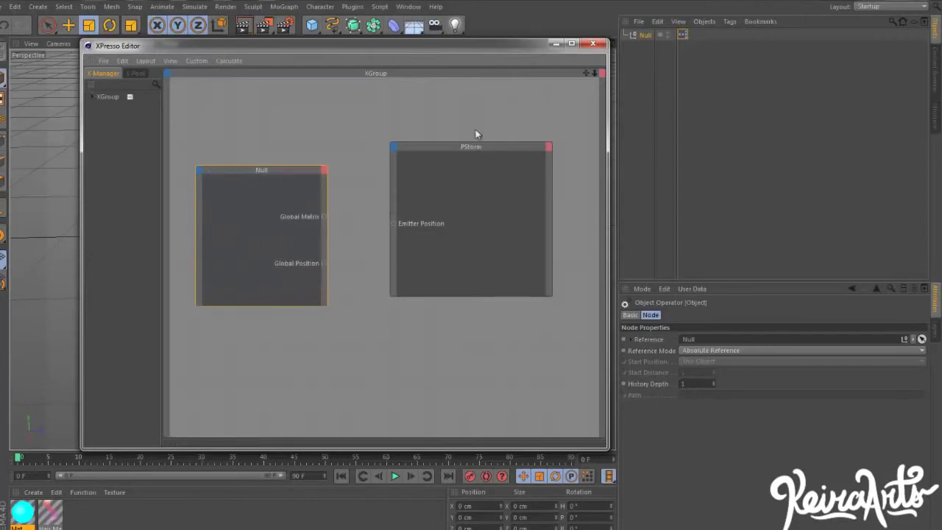
left_click(395, 148)
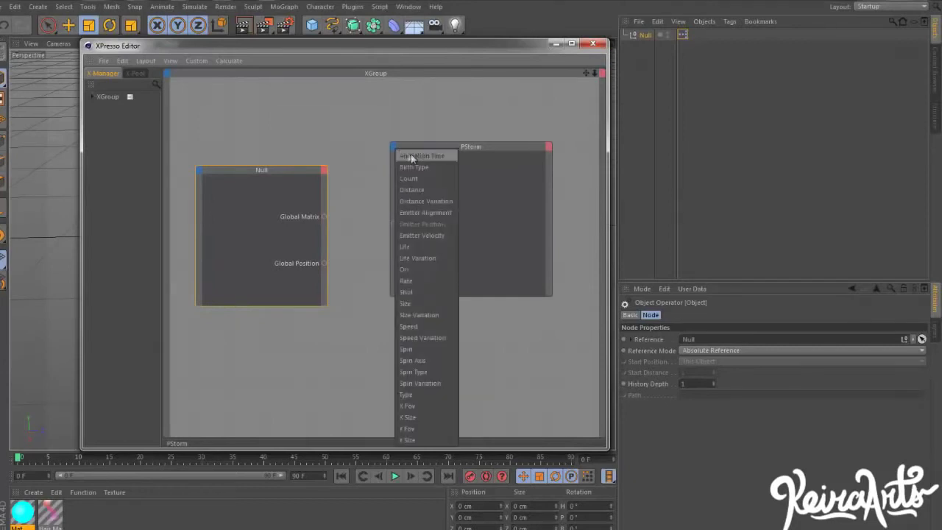
left_click(443, 211)
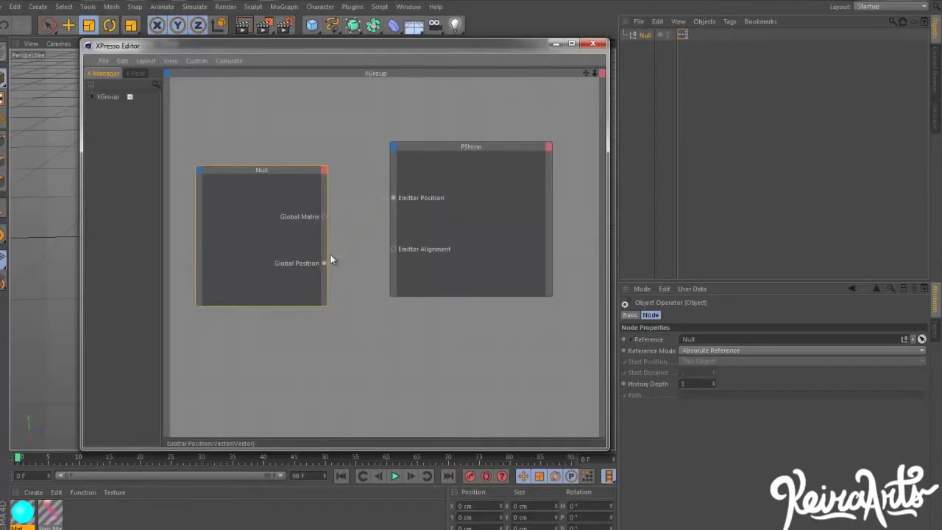
left_click_drag(323, 218, 394, 250)
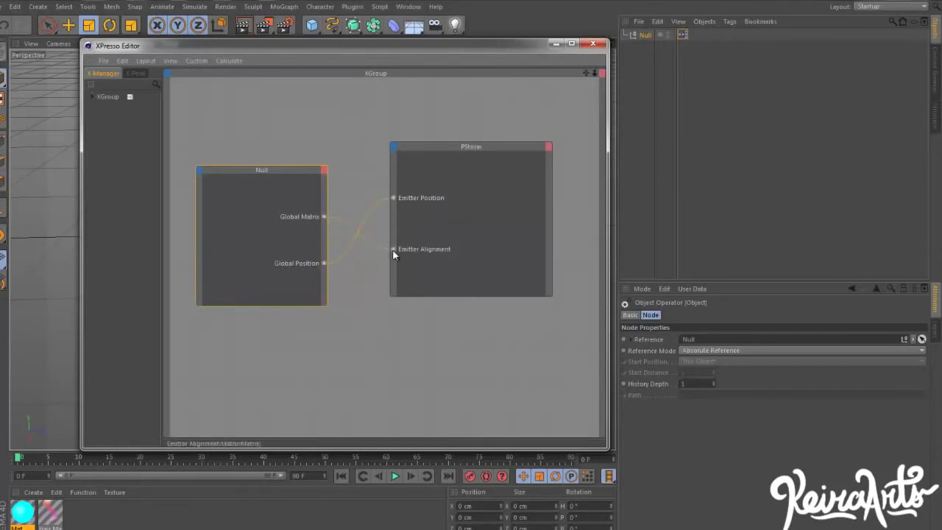
left_click(593, 43)
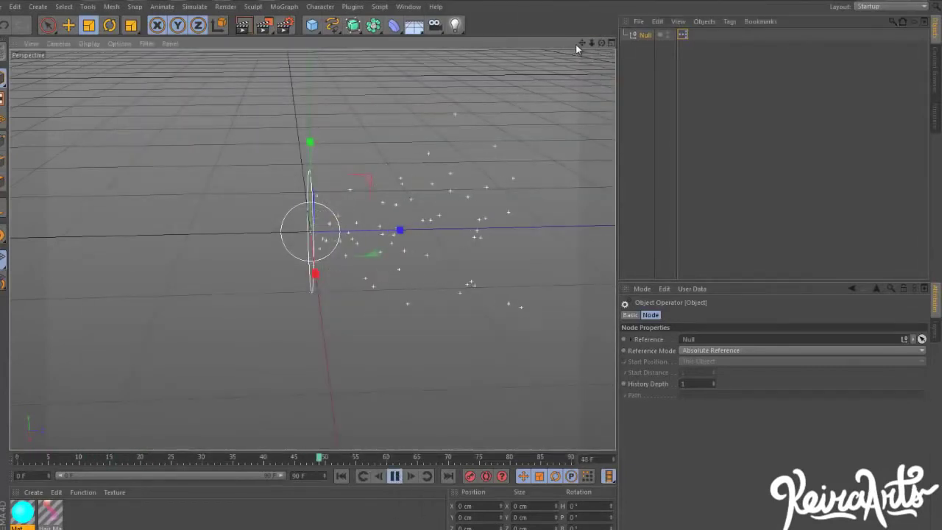
Set the PStorm node's Count to 113, Life to 157 F, Life Variation to 16%, Speed to 109 and Speed Variation to 19%
left_click_drag(582, 43, 368, 112)
scroll(314, 240, "down", 5)
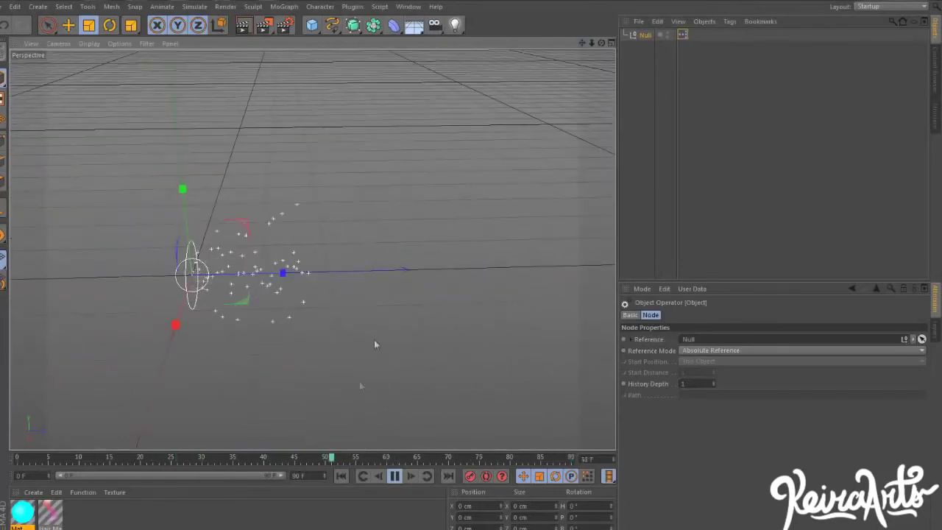
double_click(683, 35)
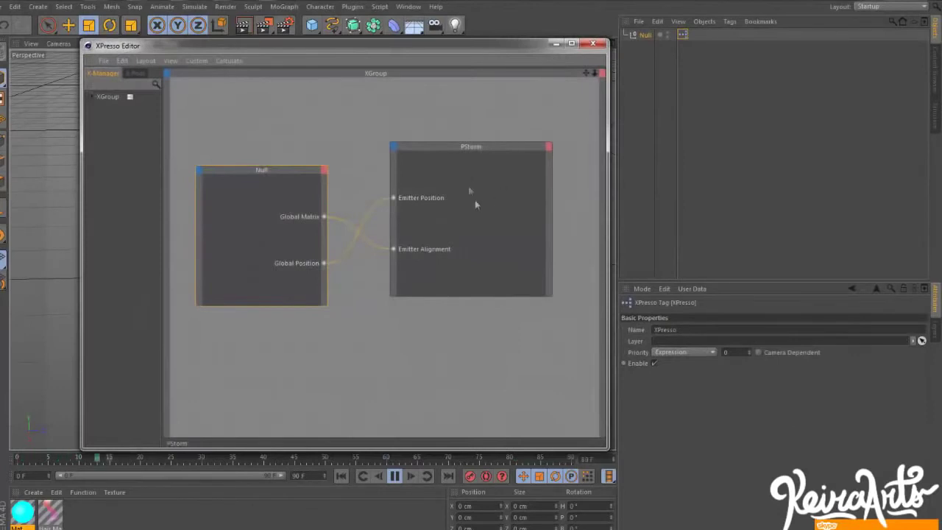
left_click(476, 157)
left_click_drag(493, 51, 431, 75)
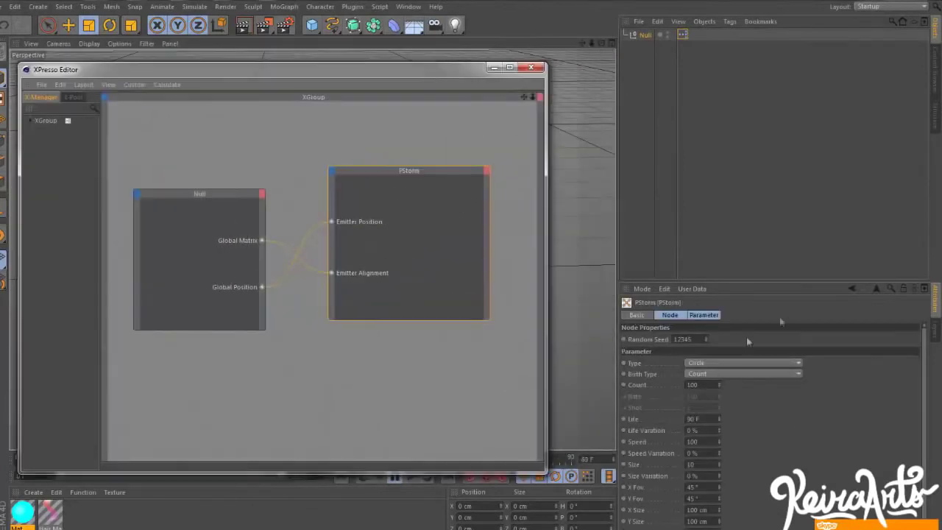
scroll(779, 385, "down", 2)
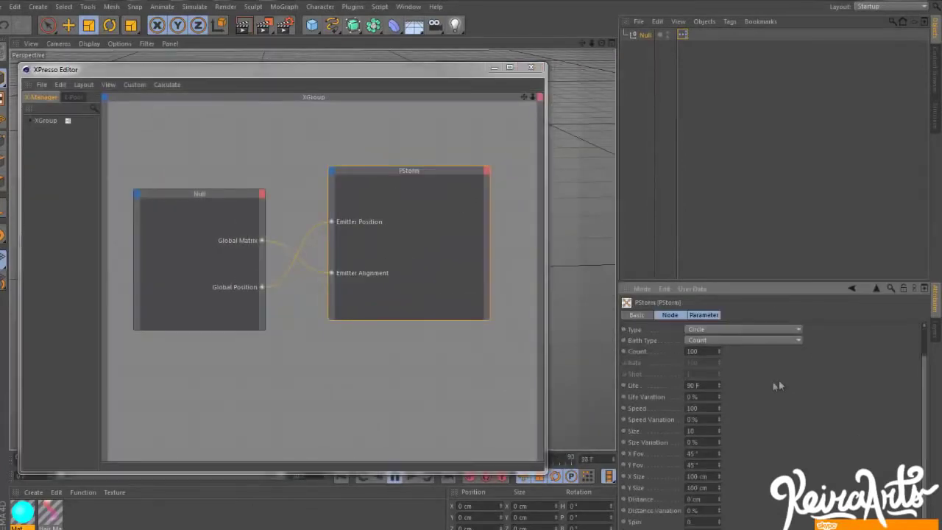
left_click_drag(543, 468, 240, 428)
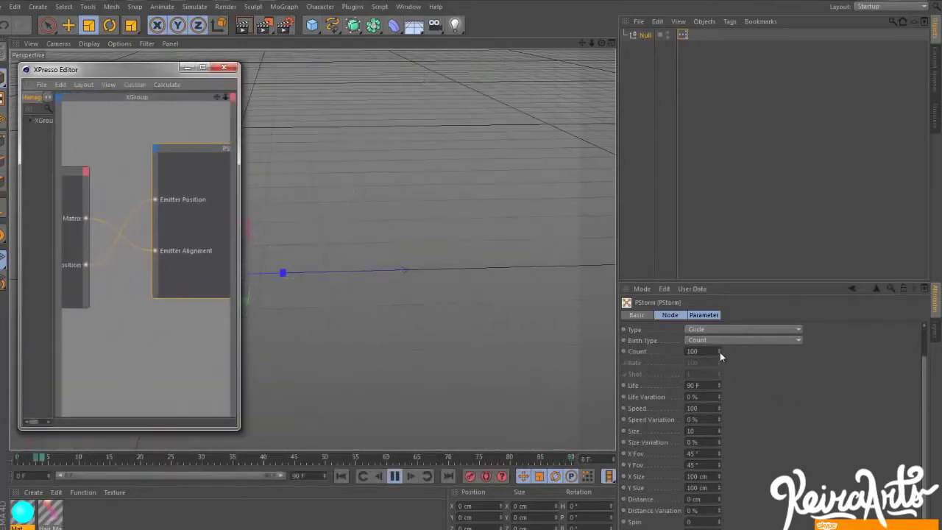
left_click_drag(720, 351, 720, 351)
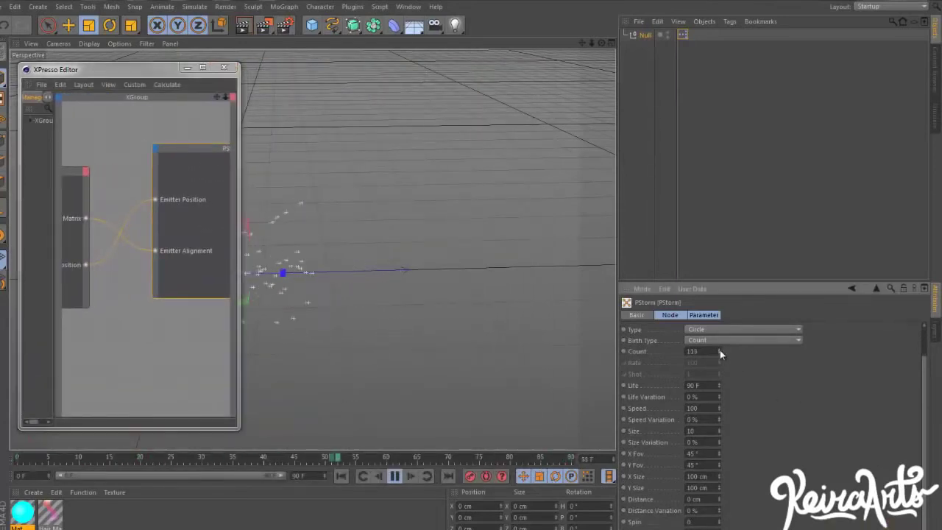
mouse_move(719, 385)
left_mouse_down()
mouse_move(719, 375)
mouse_move(719, 384)
left_mouse_up()
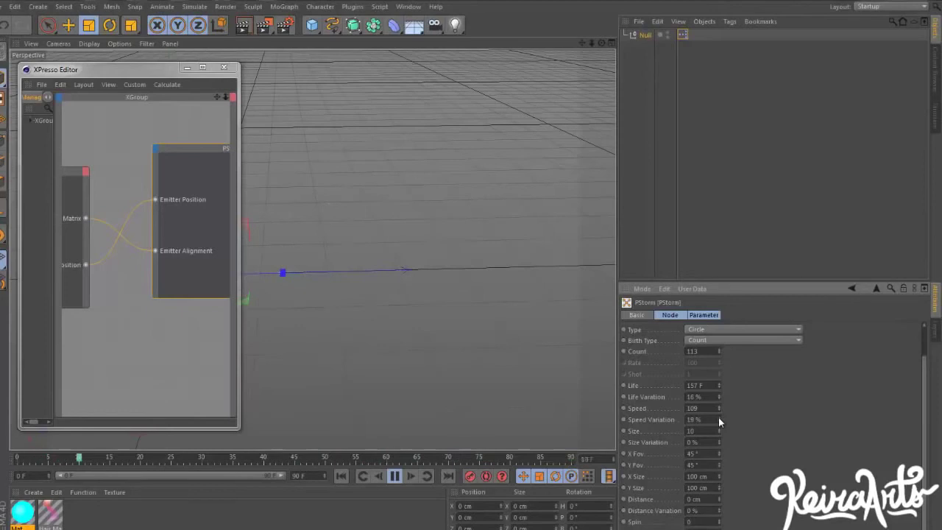
left_click(224, 68)
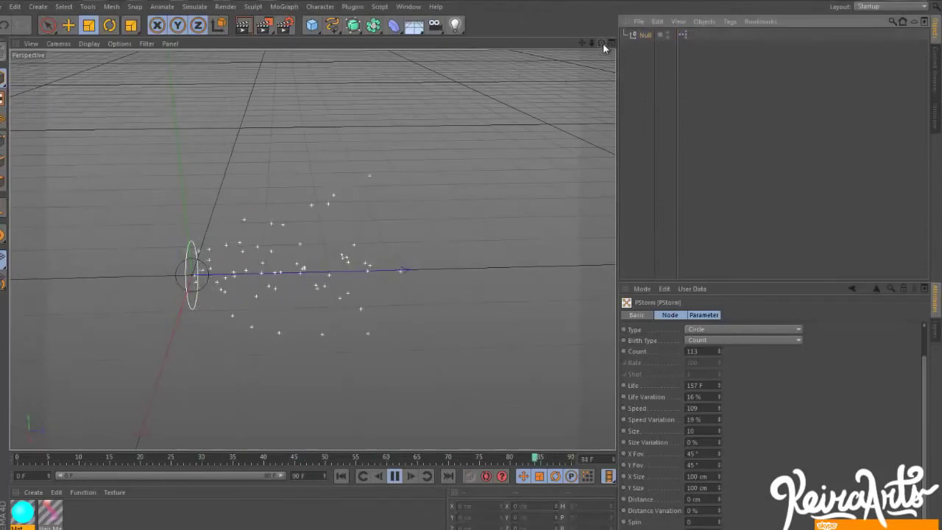
Add a Ray Connector object to the particle scene
left_click_drag(603, 43, 467, 275)
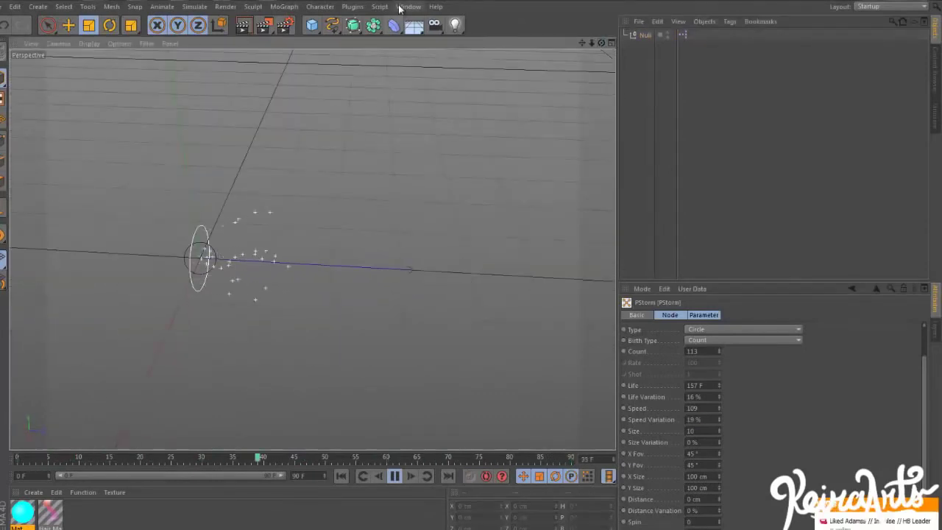
left_click(352, 7)
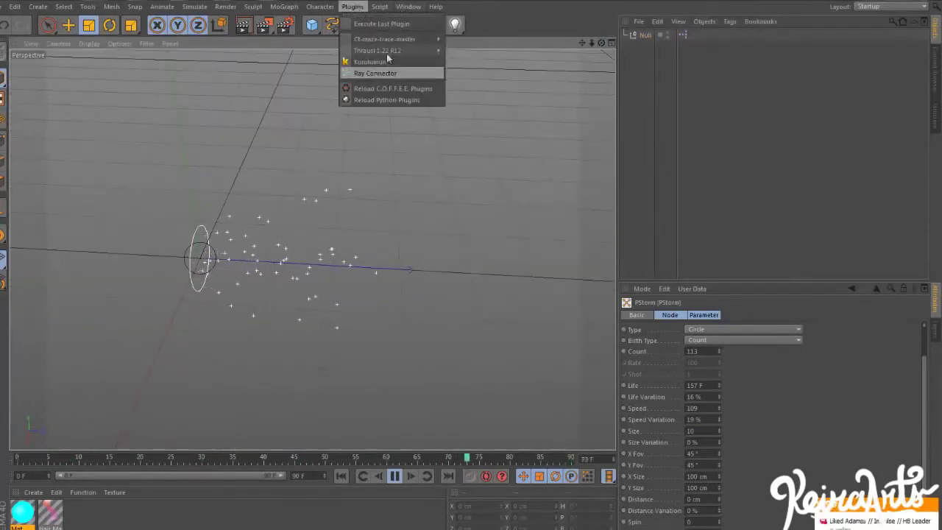
left_click(391, 74)
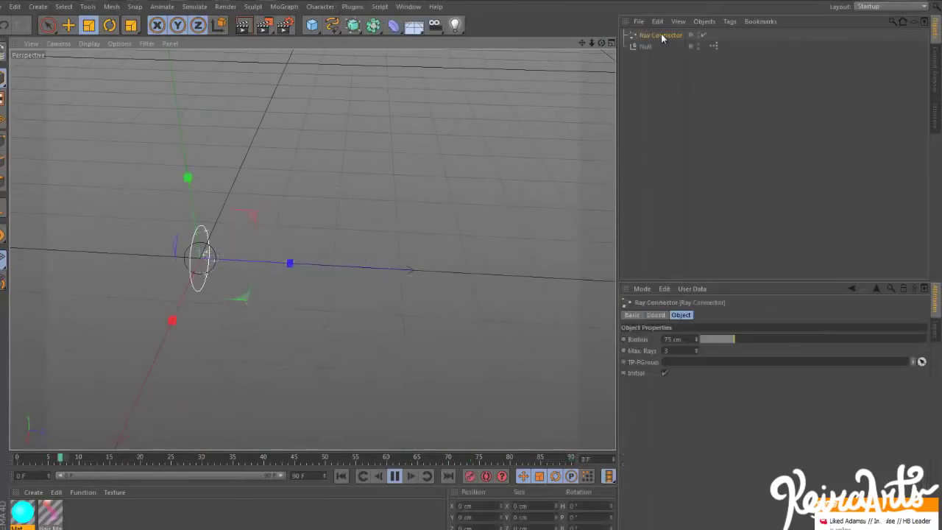
Open the Thinking Particles settings and assign the All particle group to the Ray Connector's TP-PGroup
left_click(194, 7)
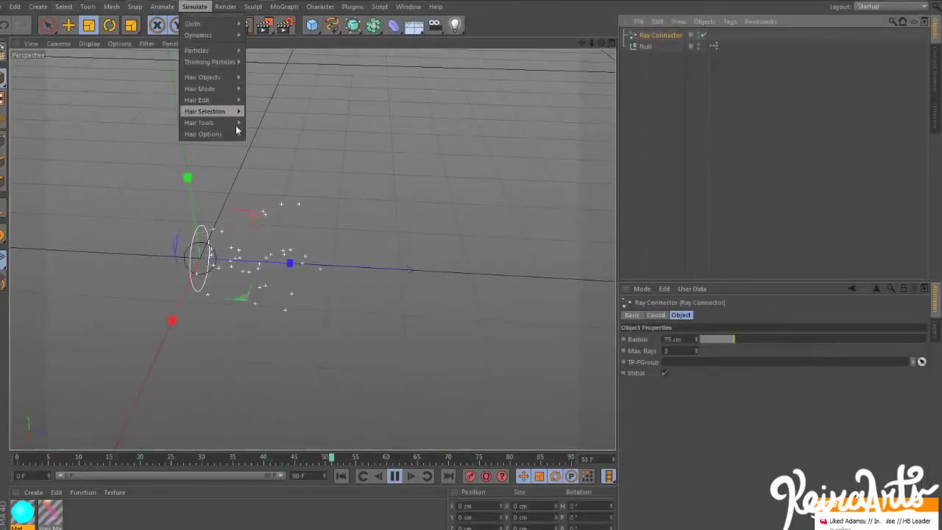
mouse_move(239, 135)
mouse_move(240, 63)
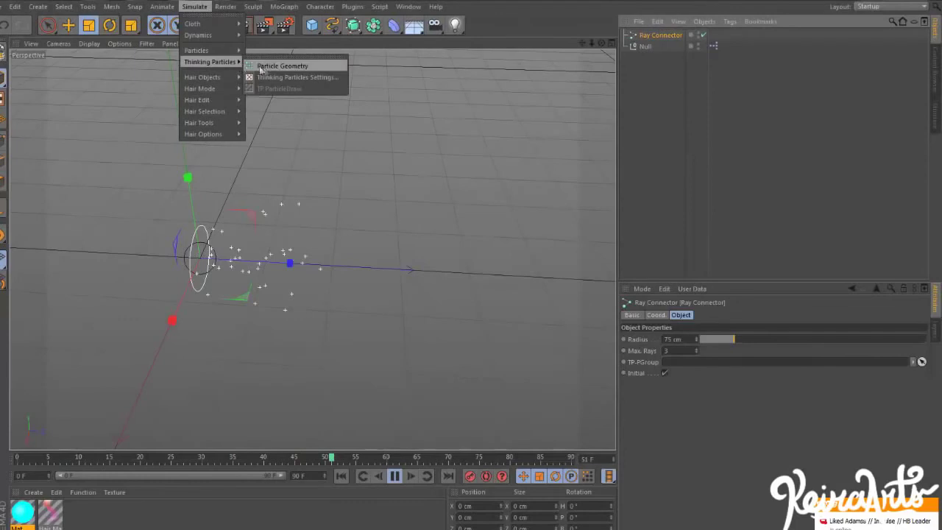
left_click(275, 76)
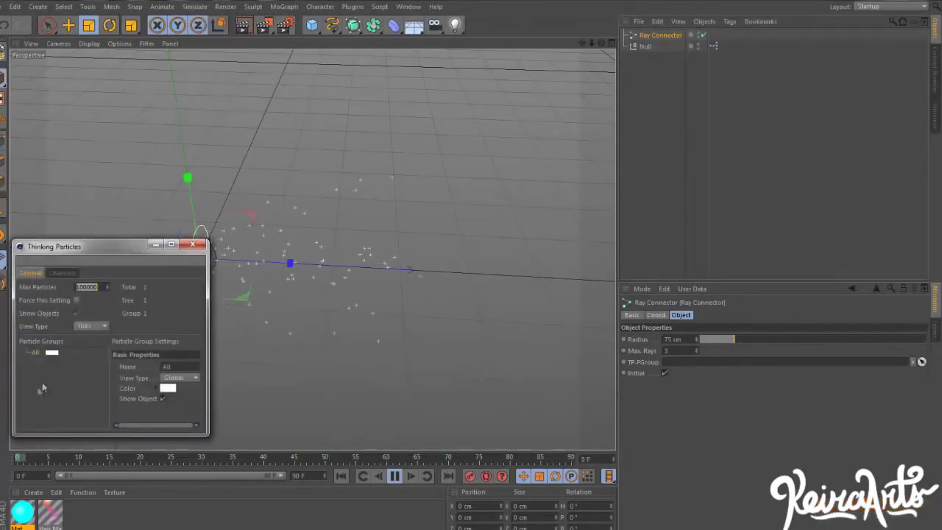
left_click(51, 354)
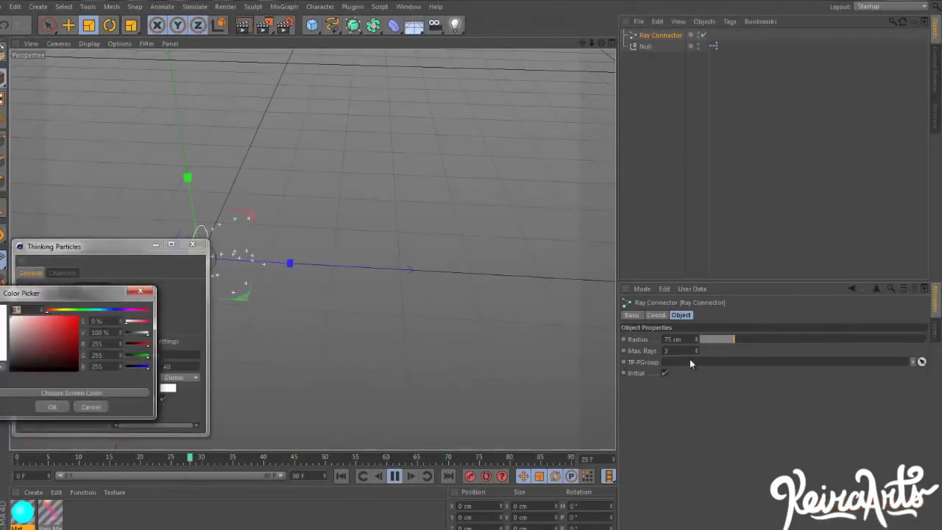
left_click(139, 293)
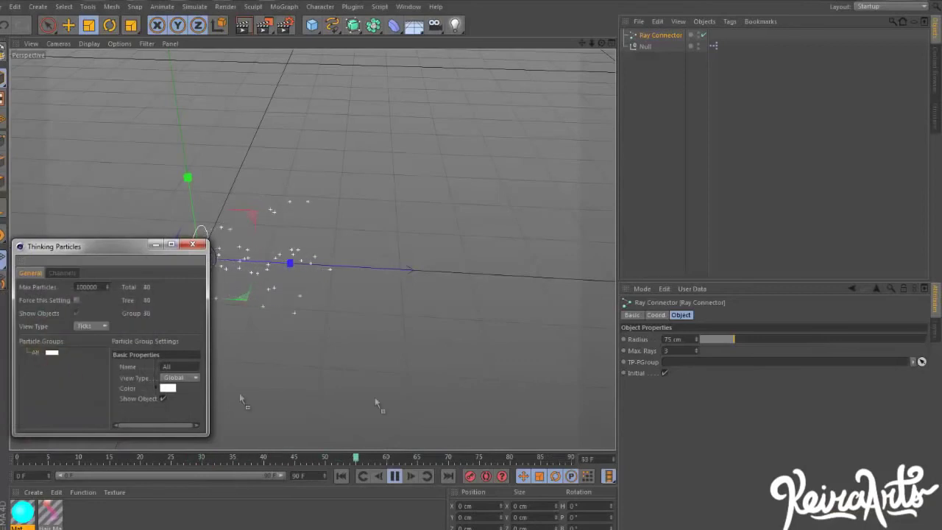
left_click(192, 245)
Set the Ray Connector's Radius to 220.4 cm and Max. Rays to 10, and turn off Initial
mouse_move(750, 338)
left_mouse_down()
mouse_move(793, 347)
mouse_move(743, 348)
left_mouse_up()
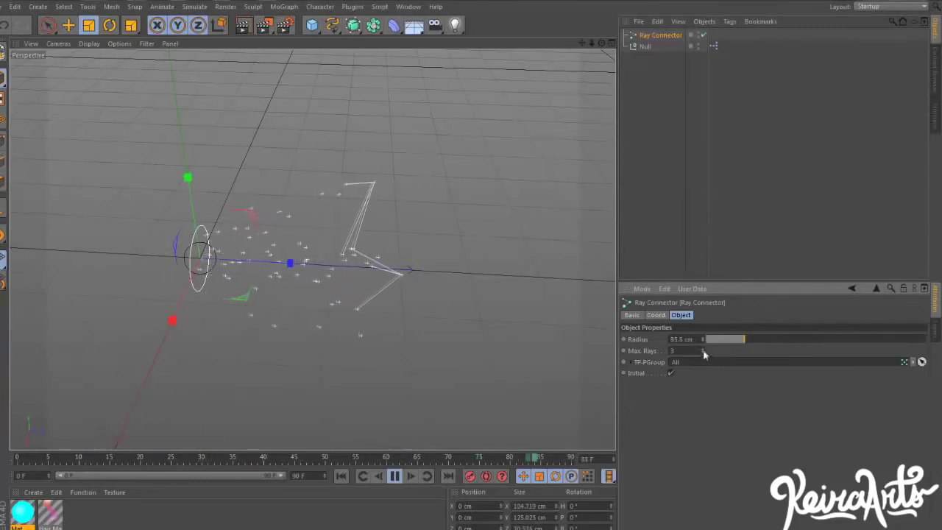
left_click(704, 349)
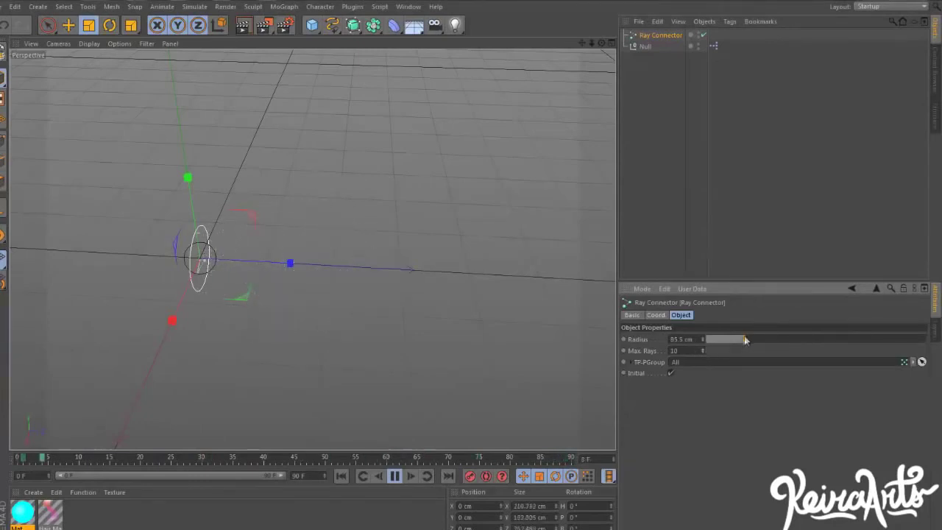
left_click_drag(744, 341, 803, 348)
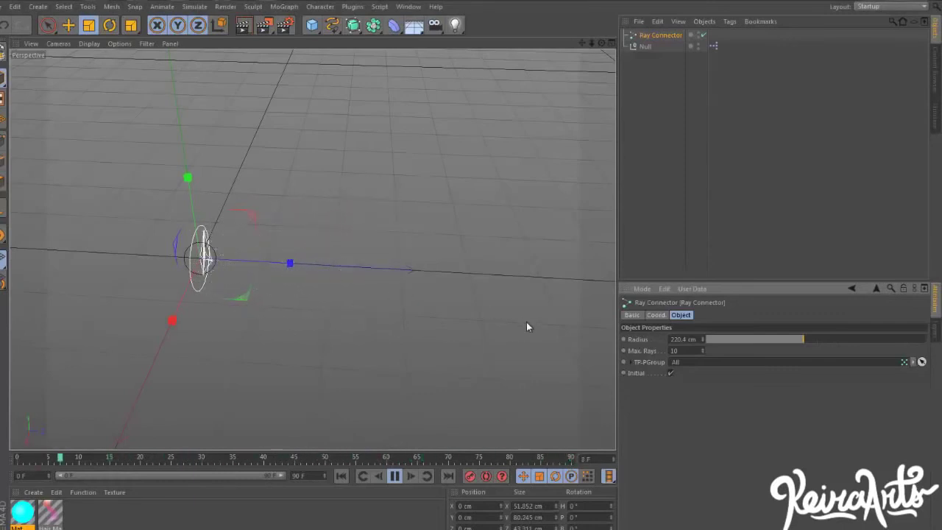
left_click(672, 374)
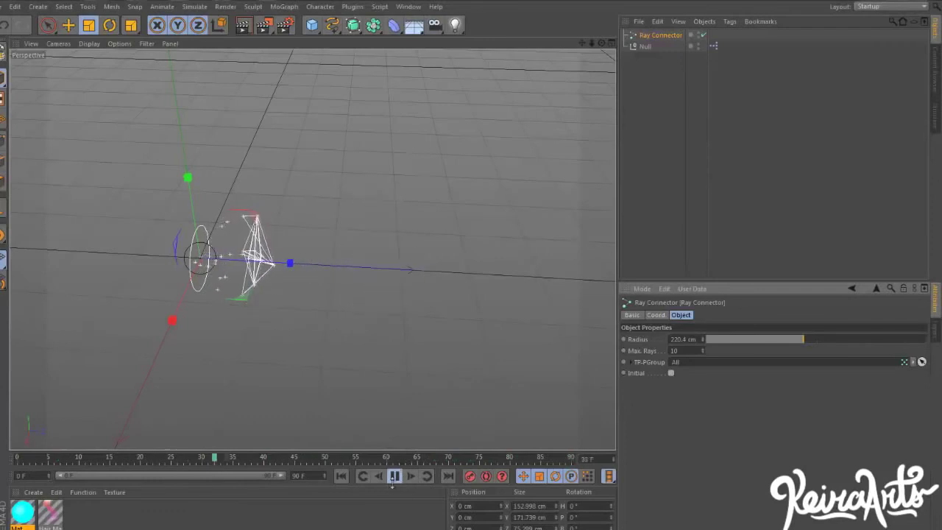
Set the Ray Connector's Radius to 66.2 cm and Max. Rays to 19, and replay the animation, pausing at frame 73
left_click(341, 476)
left_click(340, 476)
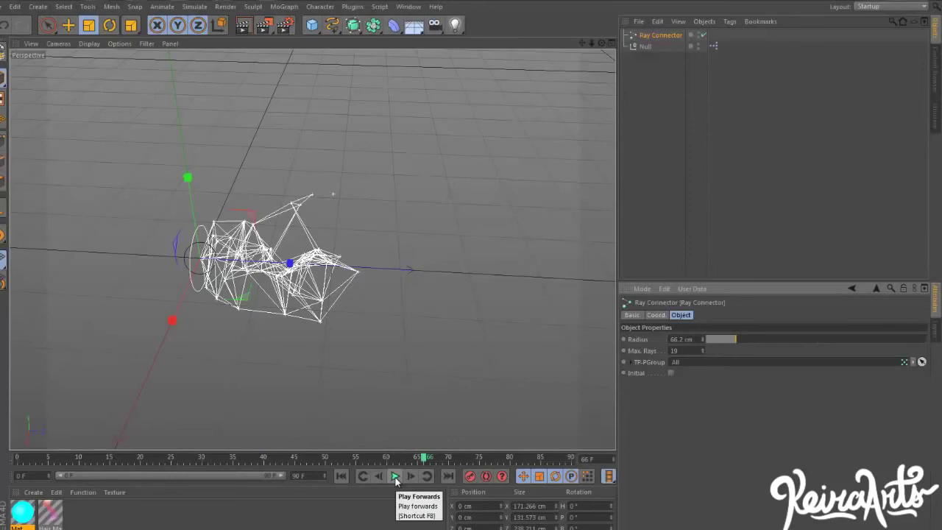
left_click(395, 476)
scroll(295, 269, "up", 3)
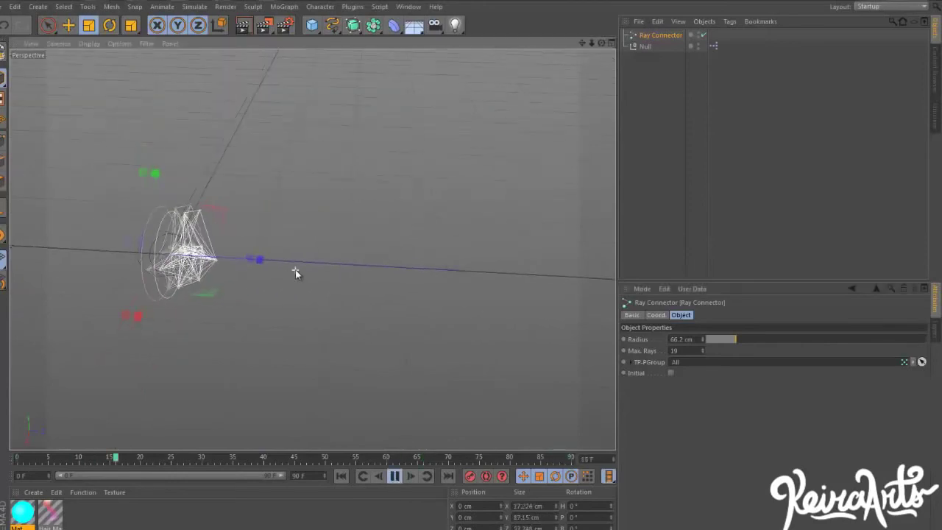
left_click(395, 477)
Increase the Ray Connector's Radius to 80.3 cm
left_click_drag(602, 43, 542, 259)
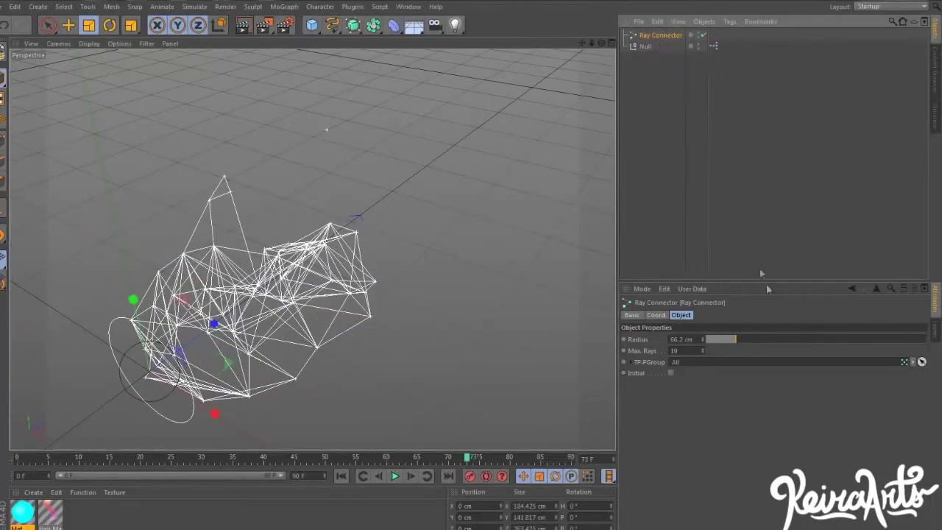
left_click_drag(747, 338, 741, 338)
left_click_drag(601, 43, 385, 252)
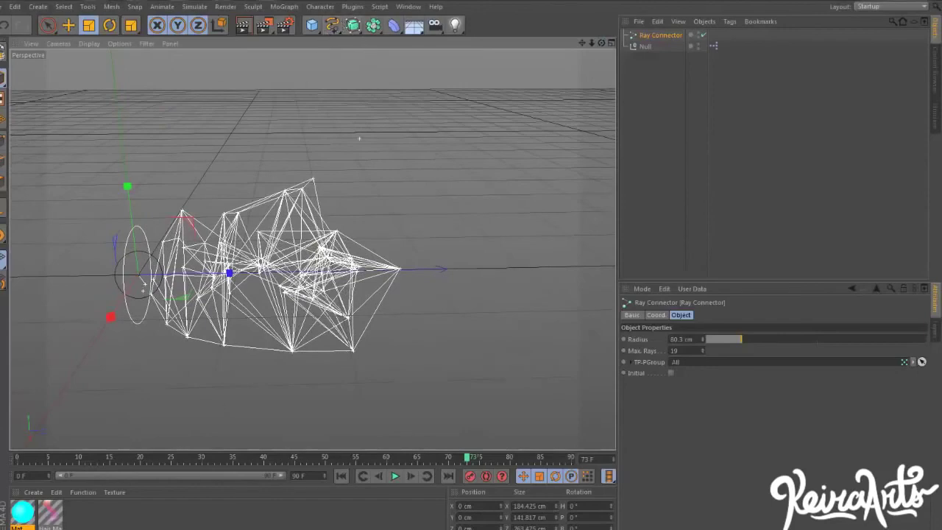
Apply the Hair Mat material to the Ray Connector and preview the result with a viewport render and playback
left_click(50, 514)
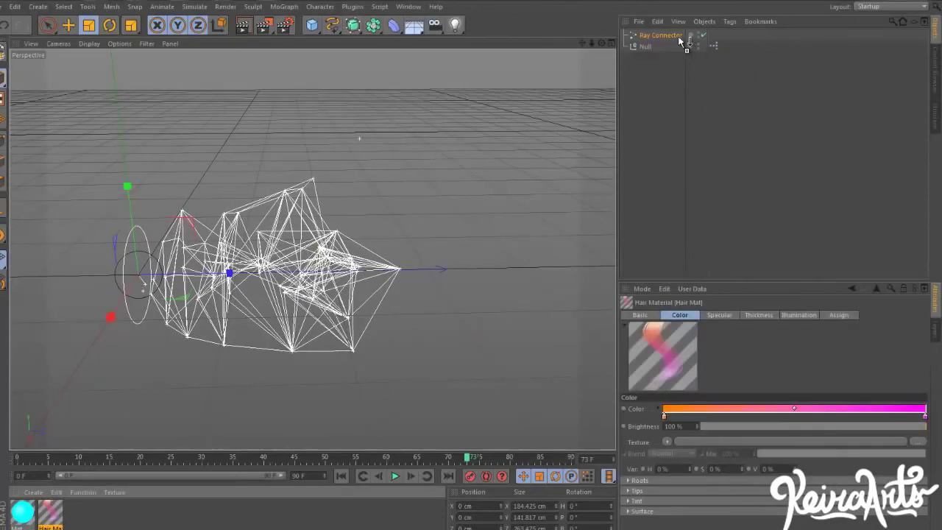
left_click_drag(679, 37, 677, 38)
scroll(230, 260, "up", 3)
left_click(242, 23)
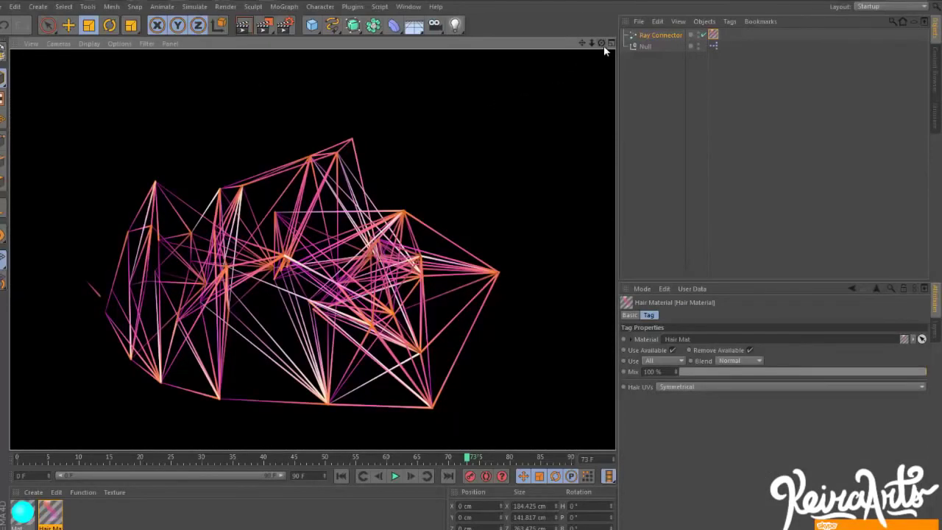
left_click_drag(455, 279, 584, 99, "alt")
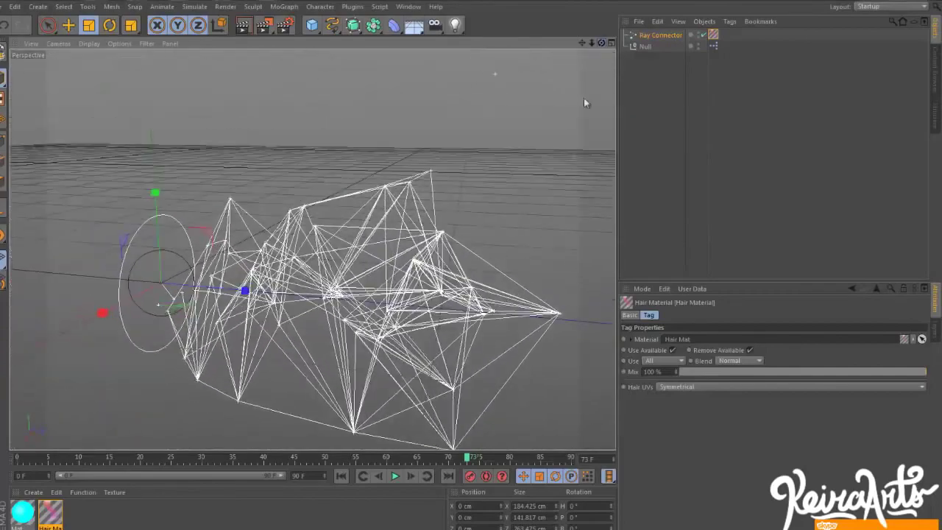
left_click(396, 476)
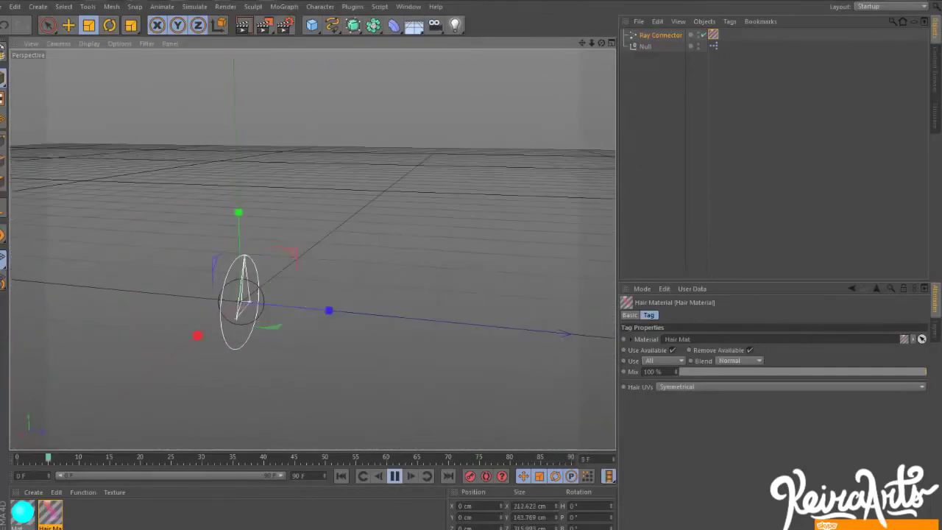